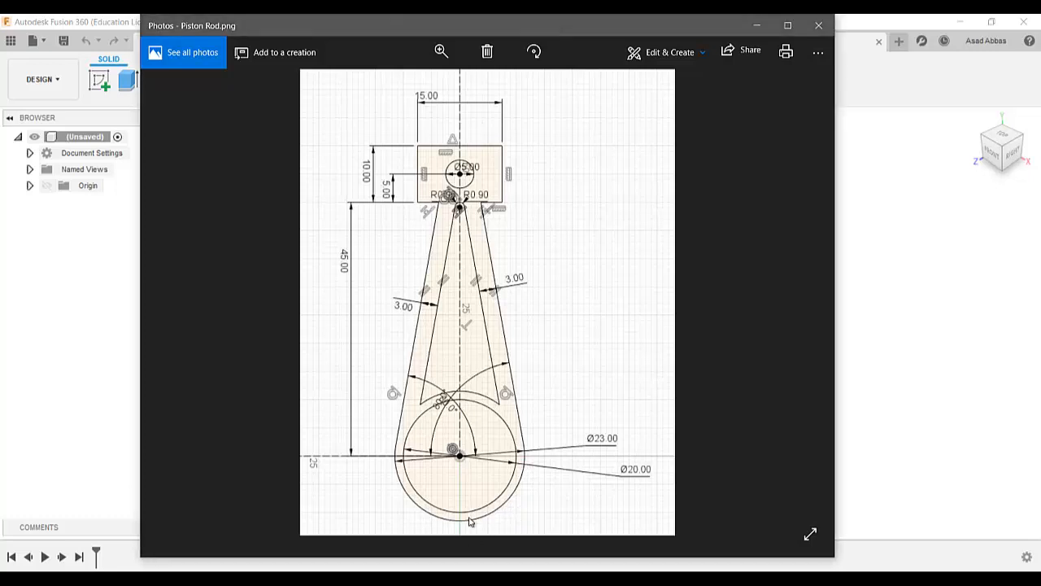
Step: Switch to Fusion 360, expand the document settings to check the units, and start a sketch on the front XY plane
click(474, 578)
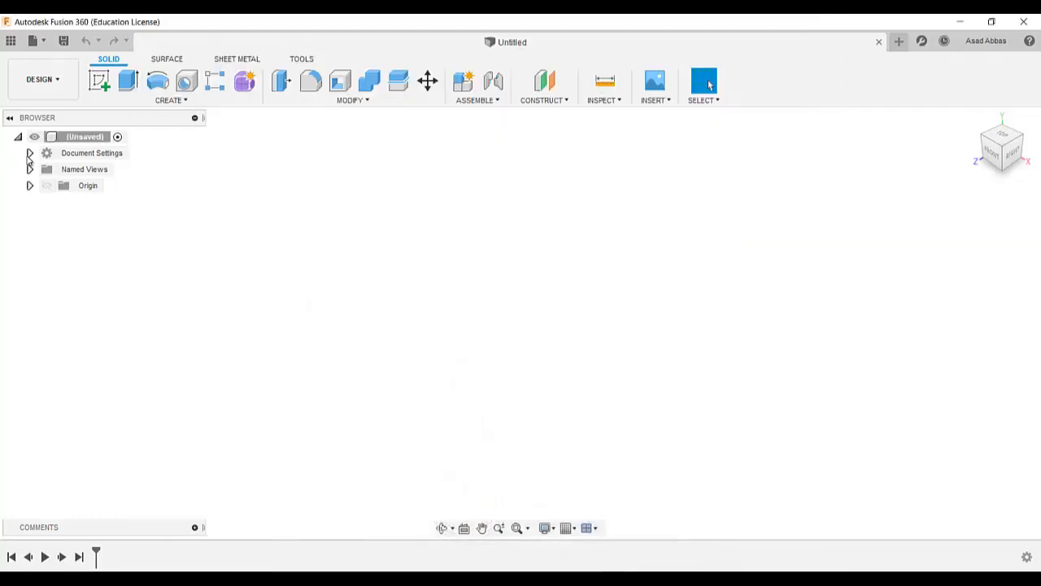
click(30, 153)
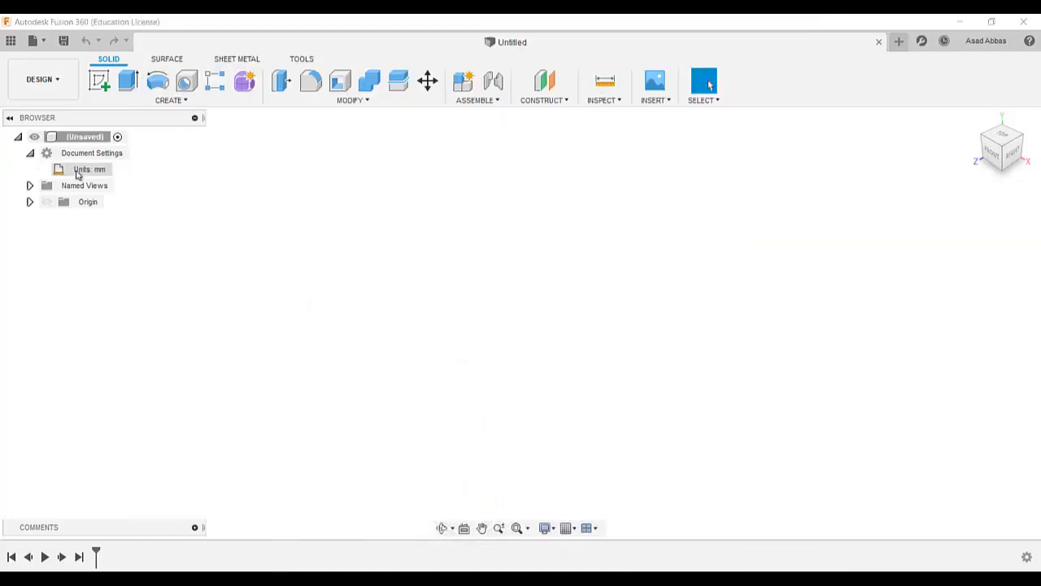
click(99, 81)
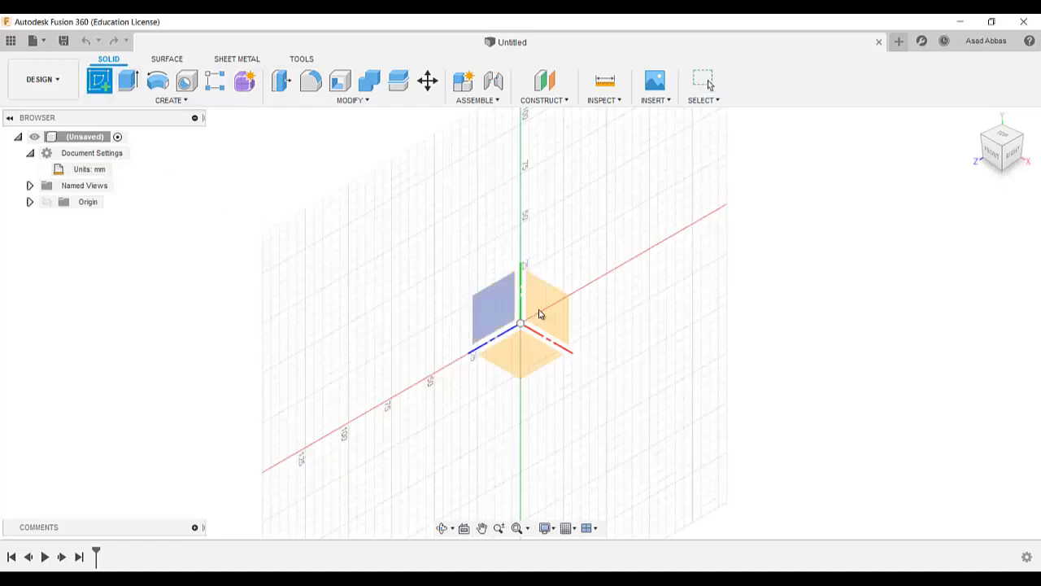
click(552, 304)
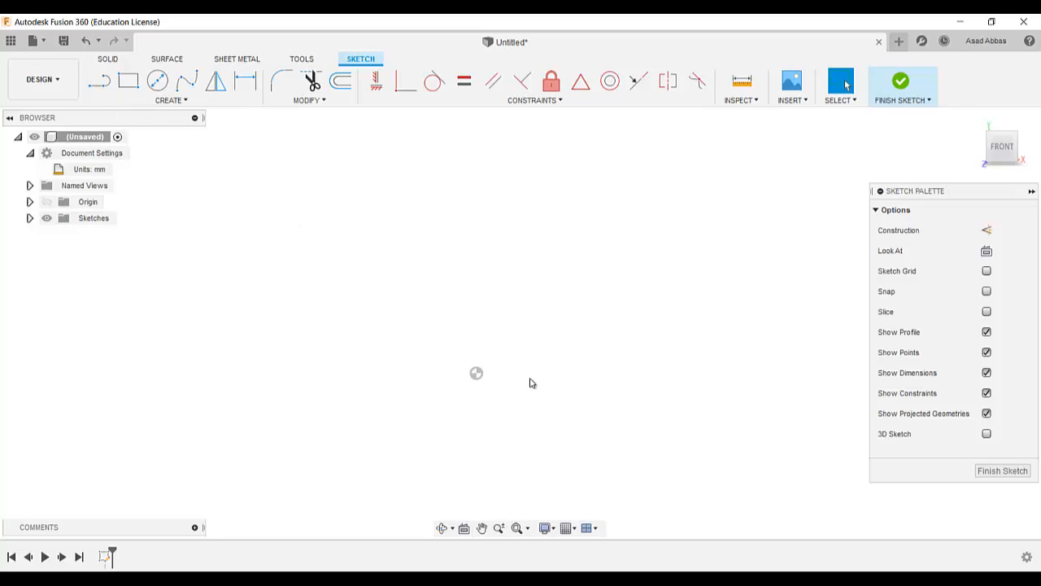
Step: Draw a vertical line about 101 mm long upward from the origin and convert it to a construction line
key(alt+Tab)
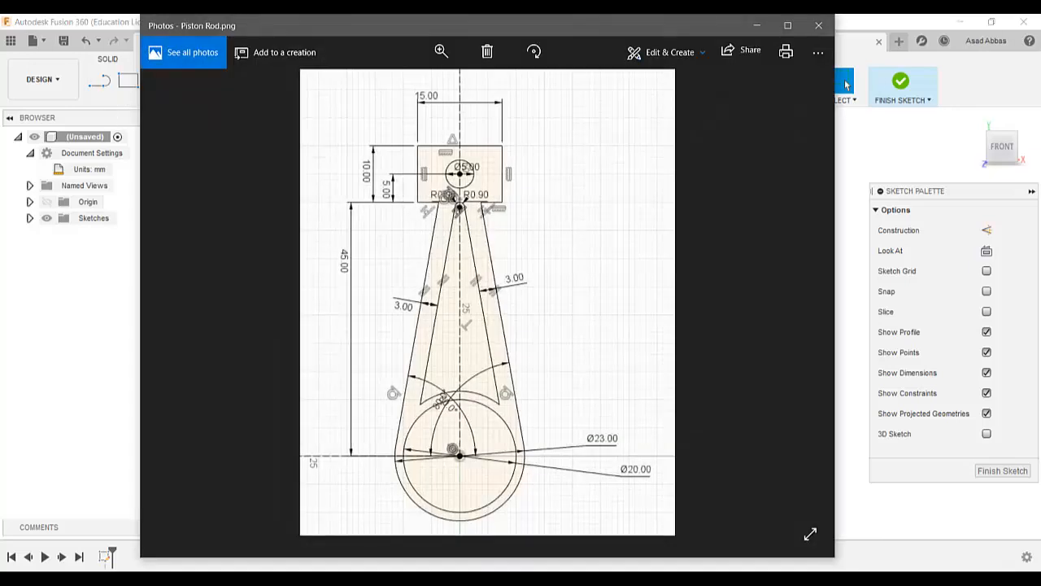
key(alt+Tab)
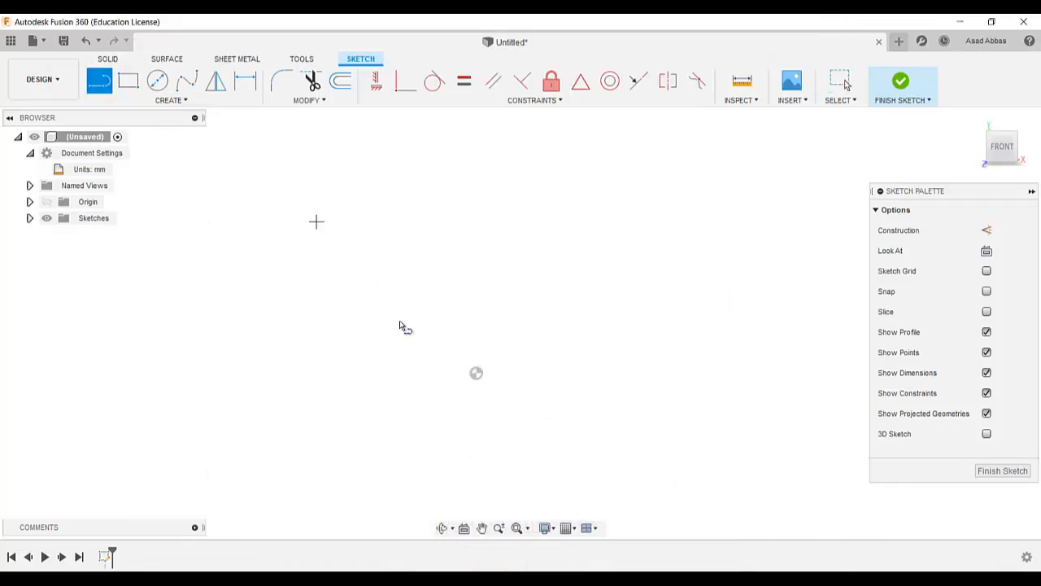
click(100, 80)
click(477, 372)
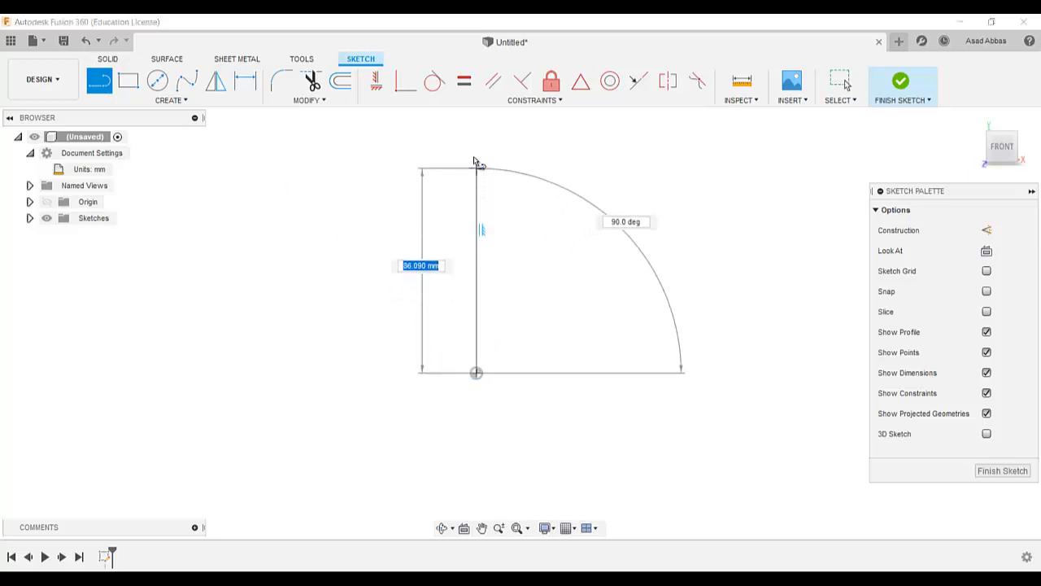
click(478, 126)
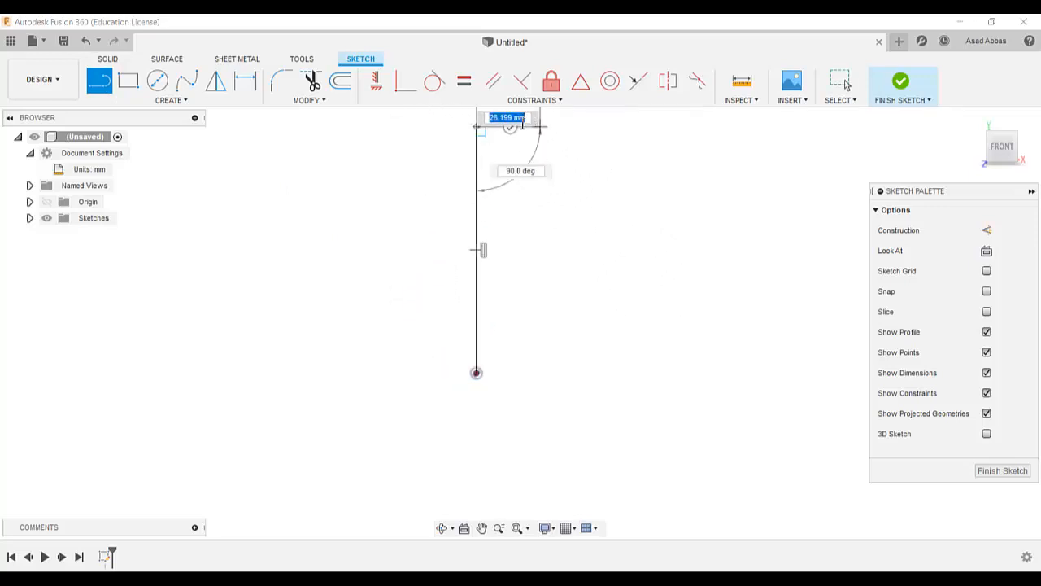
click(828, 85)
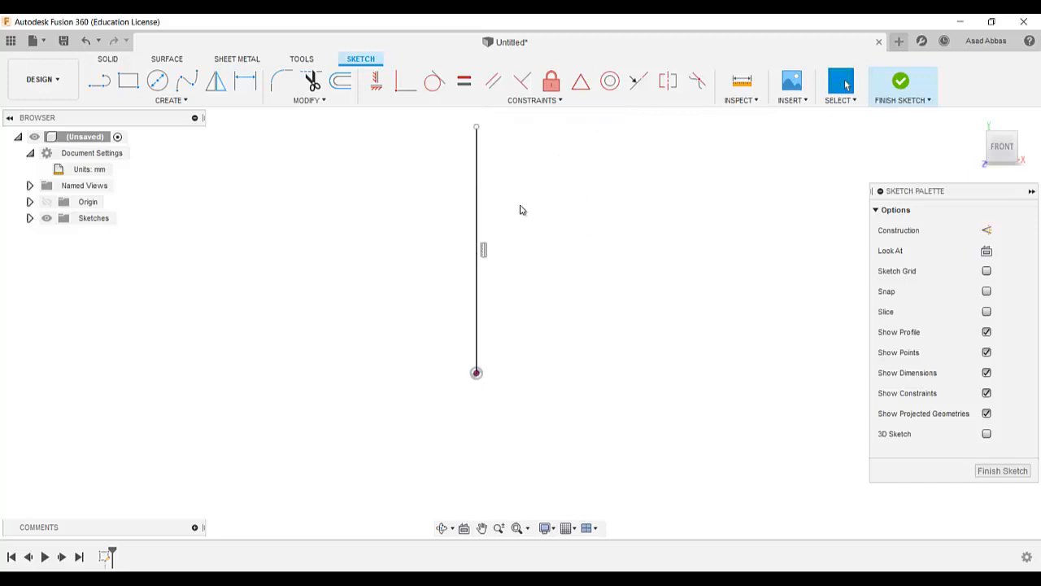
click(477, 194)
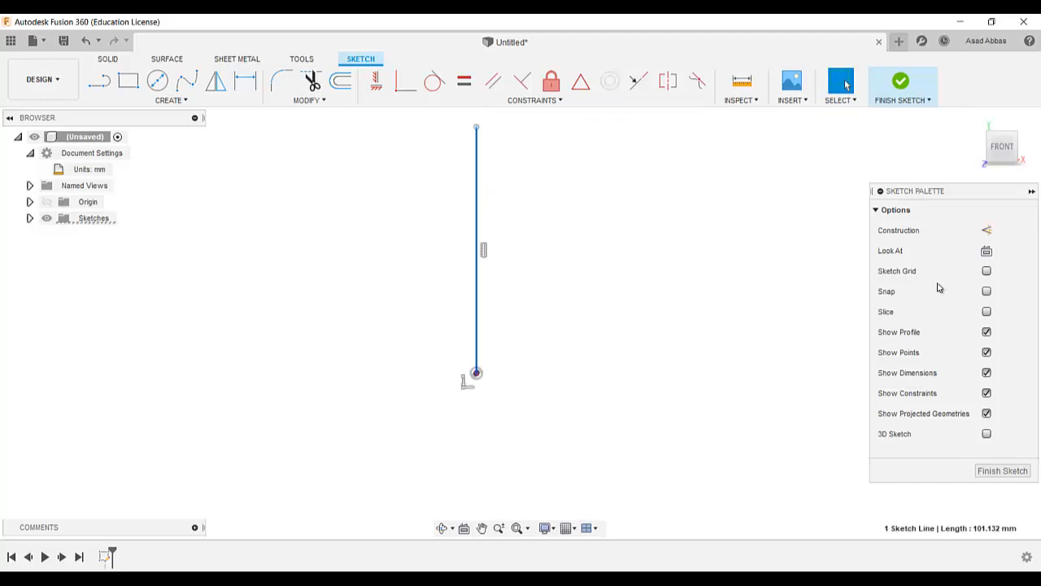
click(987, 231)
click(448, 184)
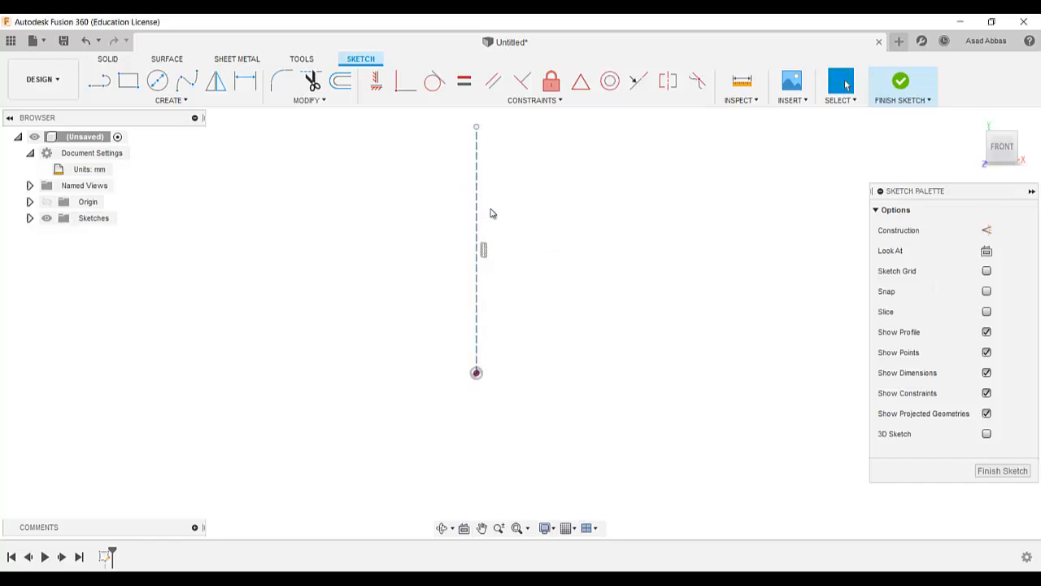
Step: Sketch two concentric circles centred on the origin, about 58 mm and 36 mm in diameter
click(158, 83)
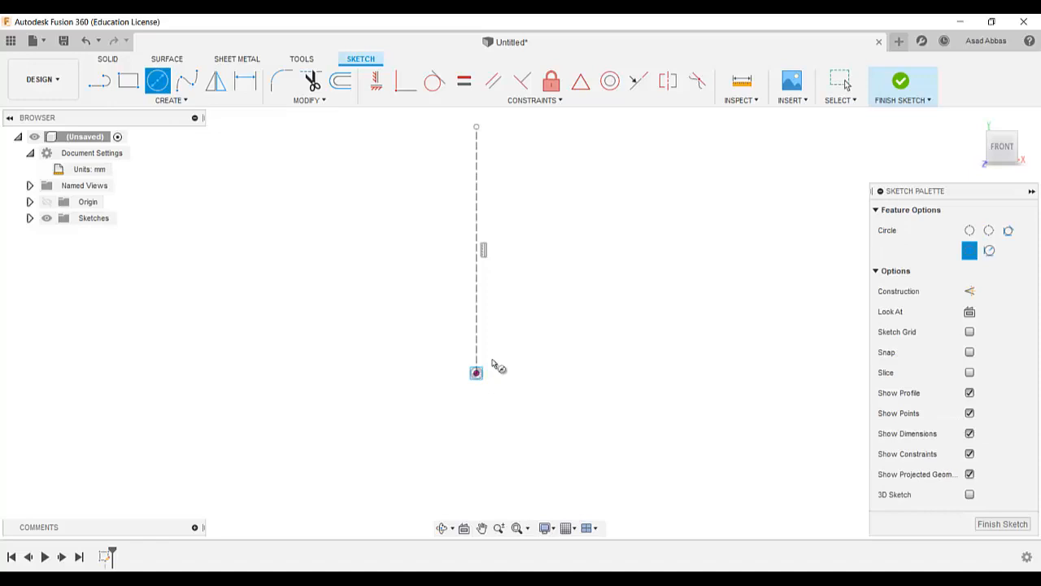
click(476, 372)
click(530, 333)
click(476, 373)
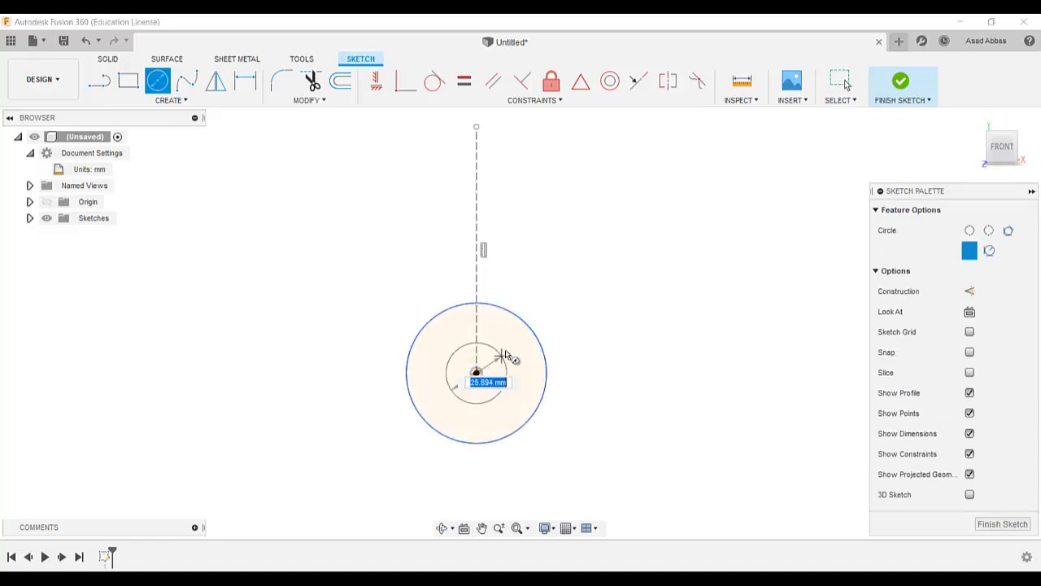
click(512, 351)
Step: Dimension the inner circle to 20 mm diameter and the outer circle to 23 mm diameter
click(245, 80)
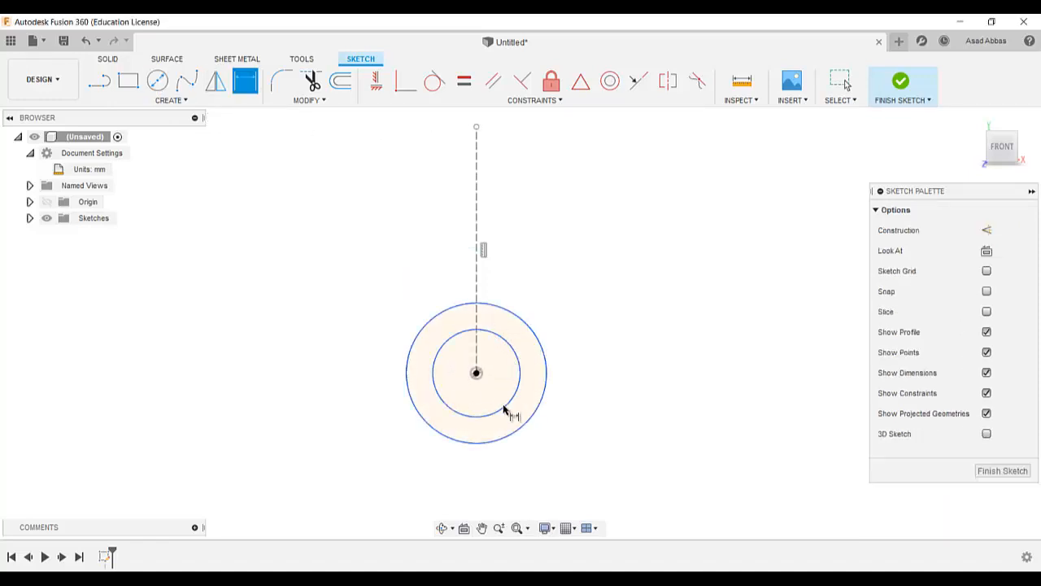
click(504, 409)
click(600, 382)
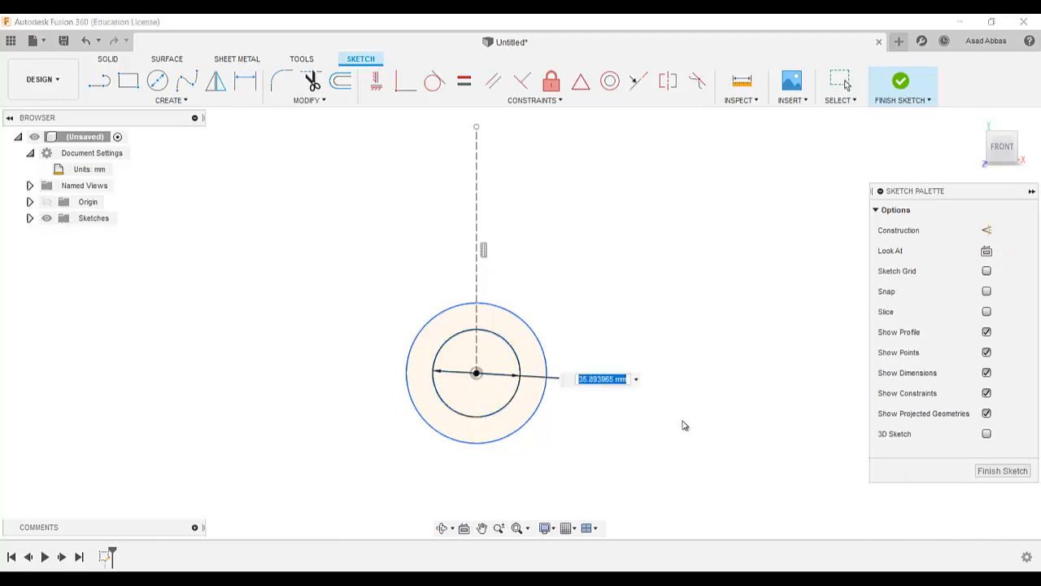
text(20)
key(Return)
click(532, 414)
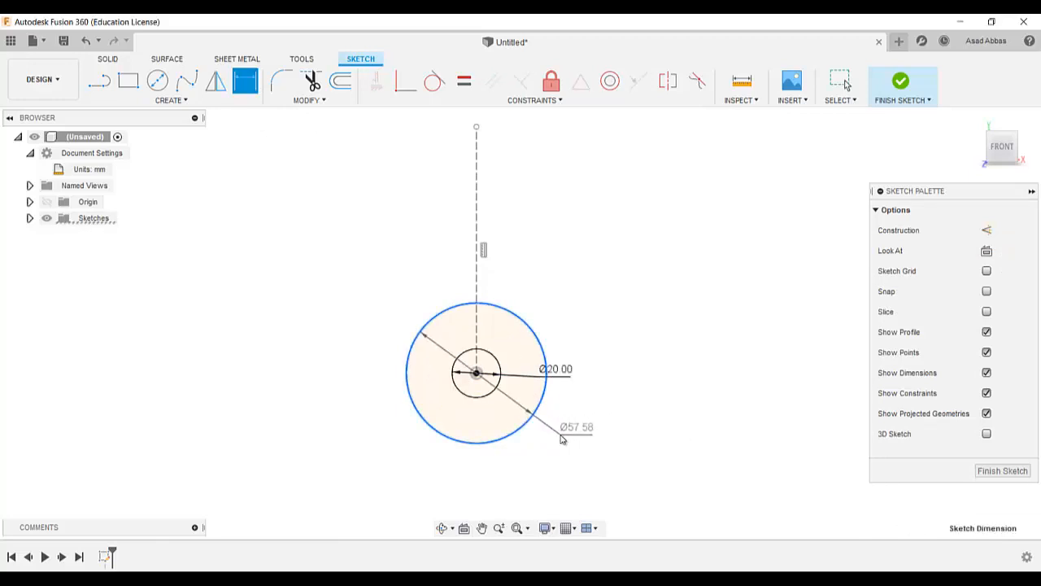
click(569, 435)
text(23)
key(Return)
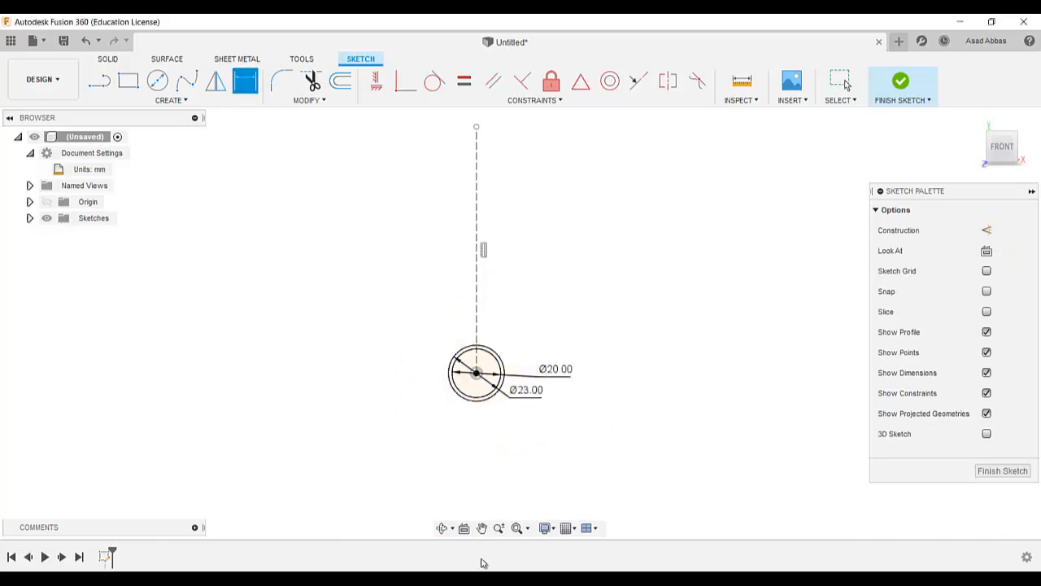
Step: Consult the piston rod drawing, then sketch a rectangle about 32 by 15 mm across the construction line above the circles
click(483, 580)
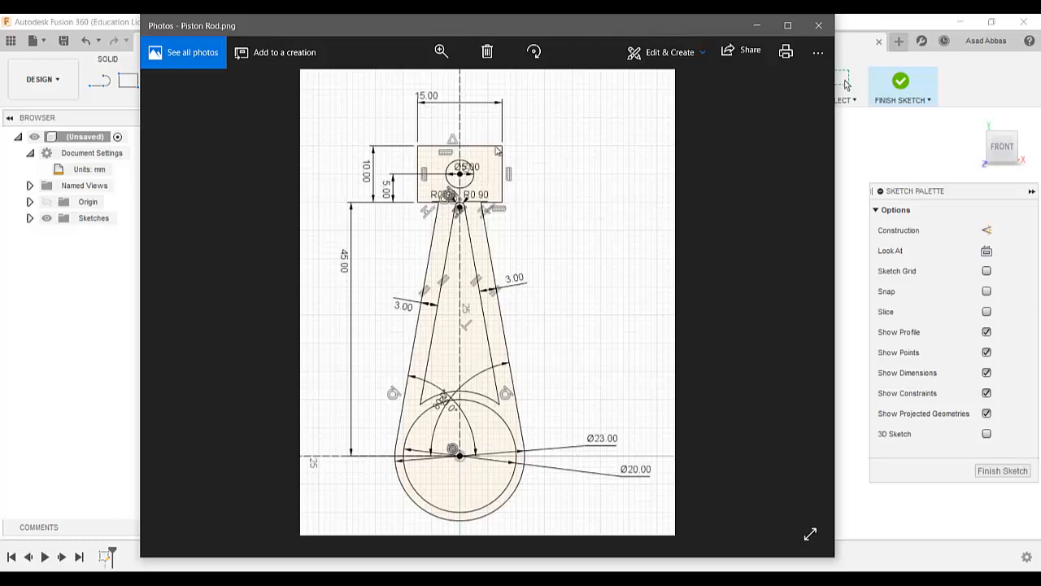
click(474, 569)
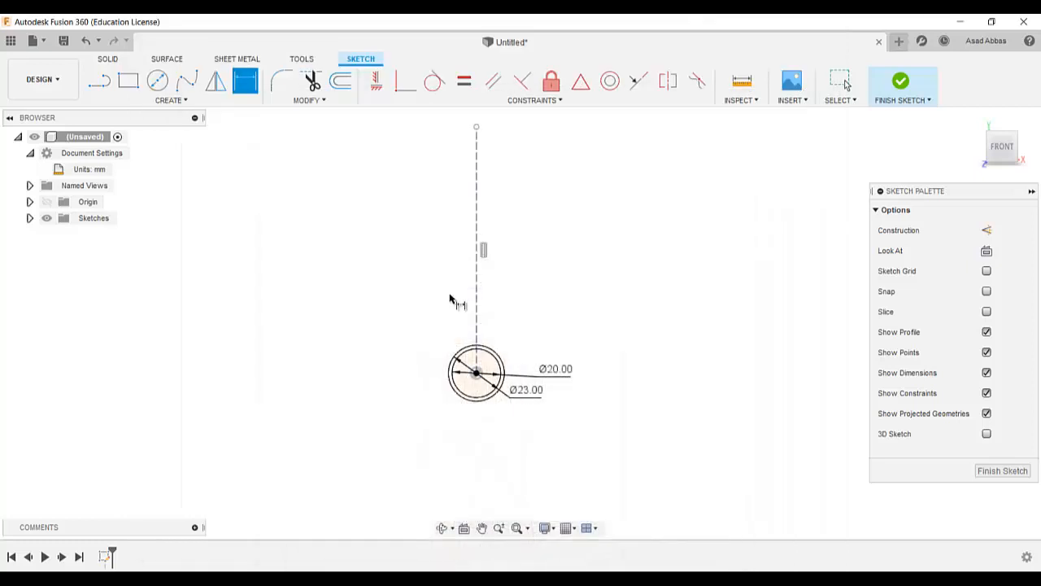
scroll(435, 228, up, 3)
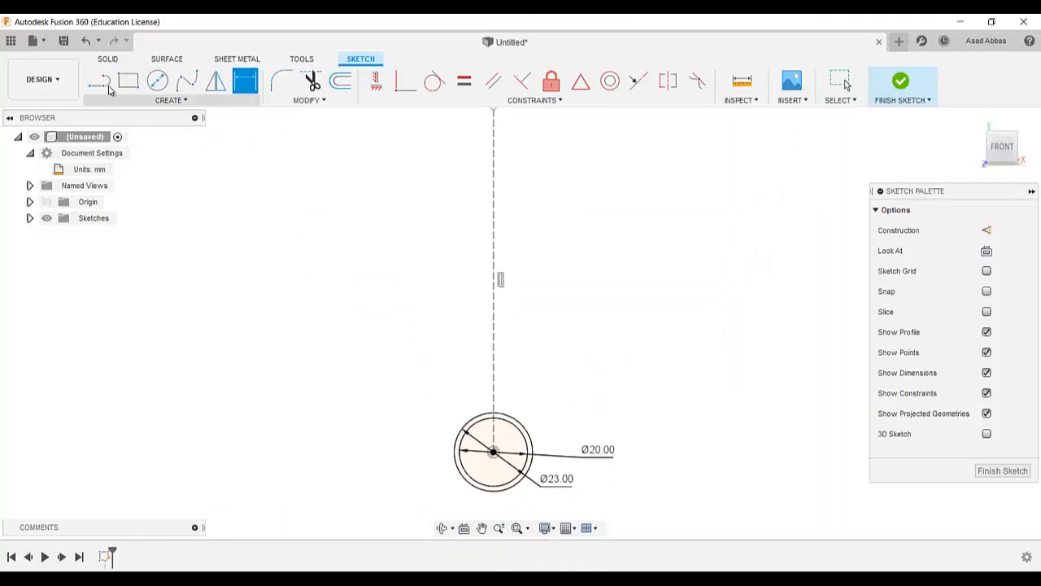
click(136, 88)
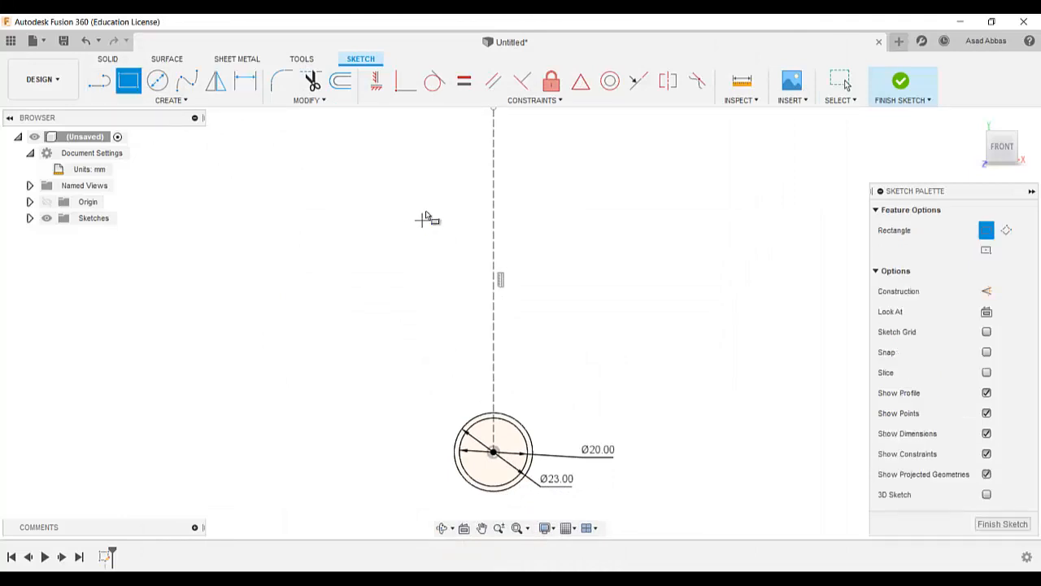
click(451, 175)
click(559, 226)
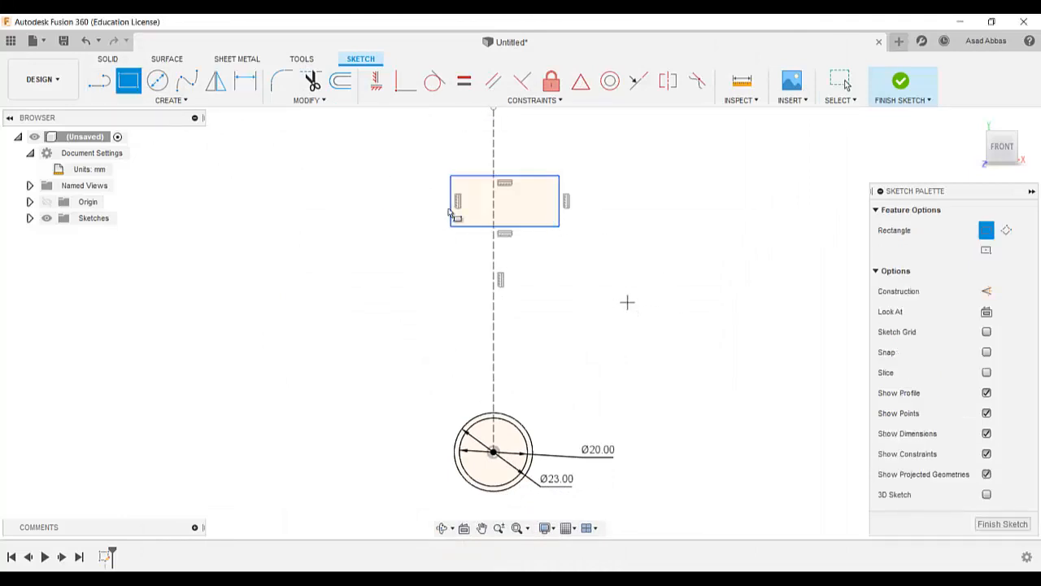
Step: Dimension the rectangle's width to 15 mm
key(d)
click(480, 176)
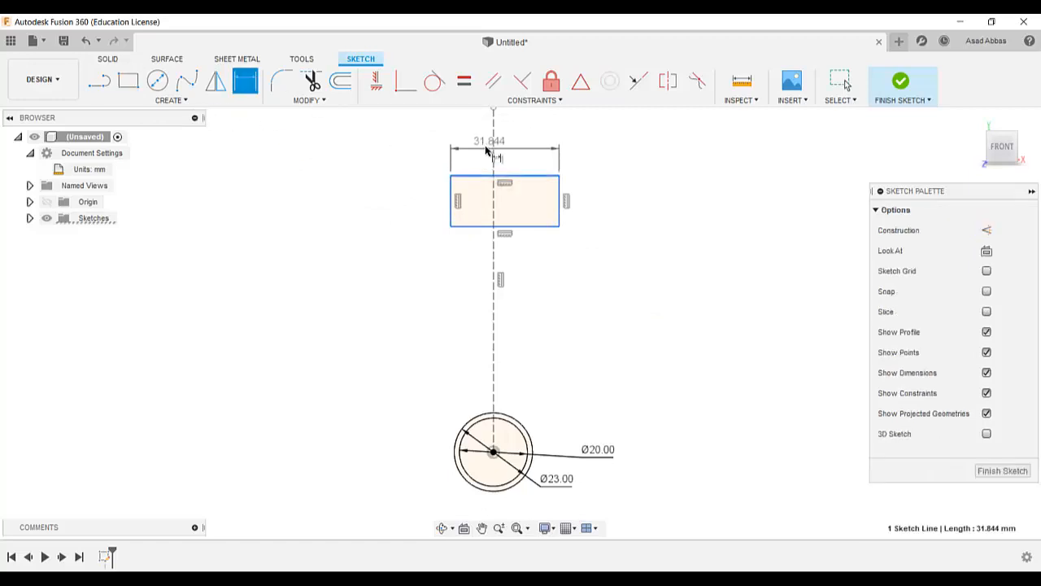
click(487, 150)
text(15)
key(Return)
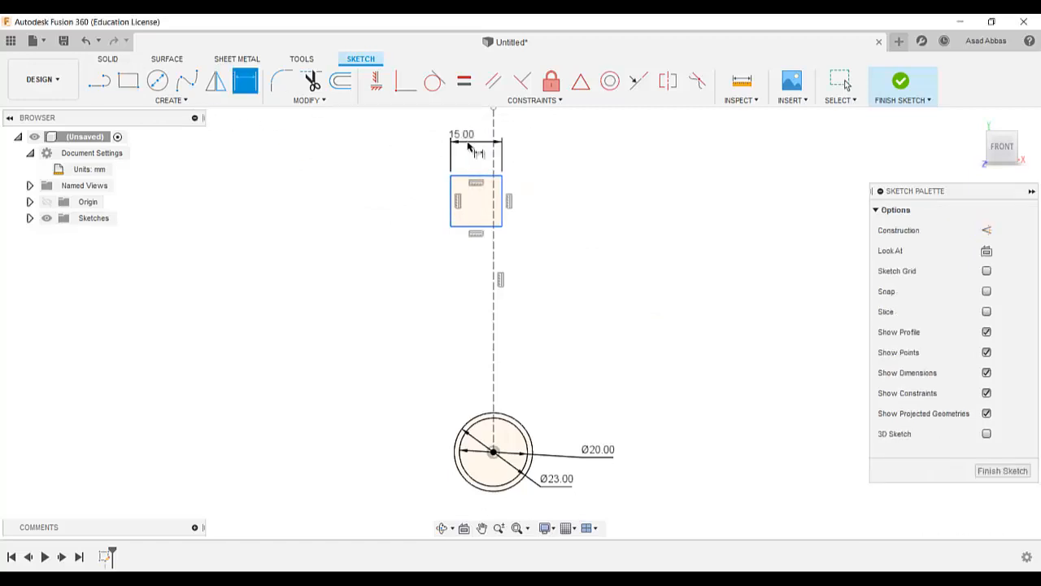
Step: Centre the rectangle on the construction line by dimensioning its left edge to the line as 15/2
scroll(466, 176, up, 2)
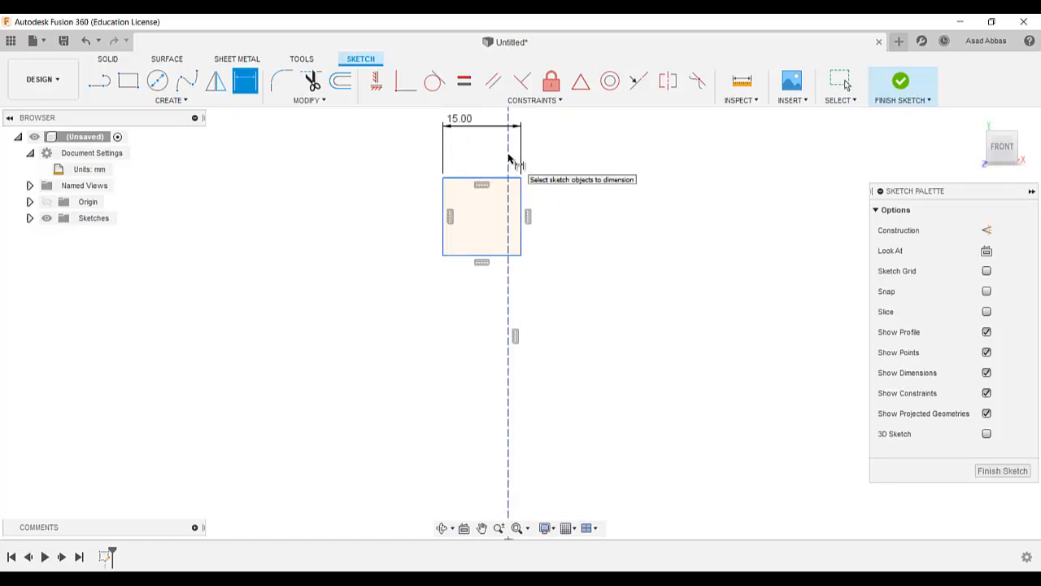
click(509, 162)
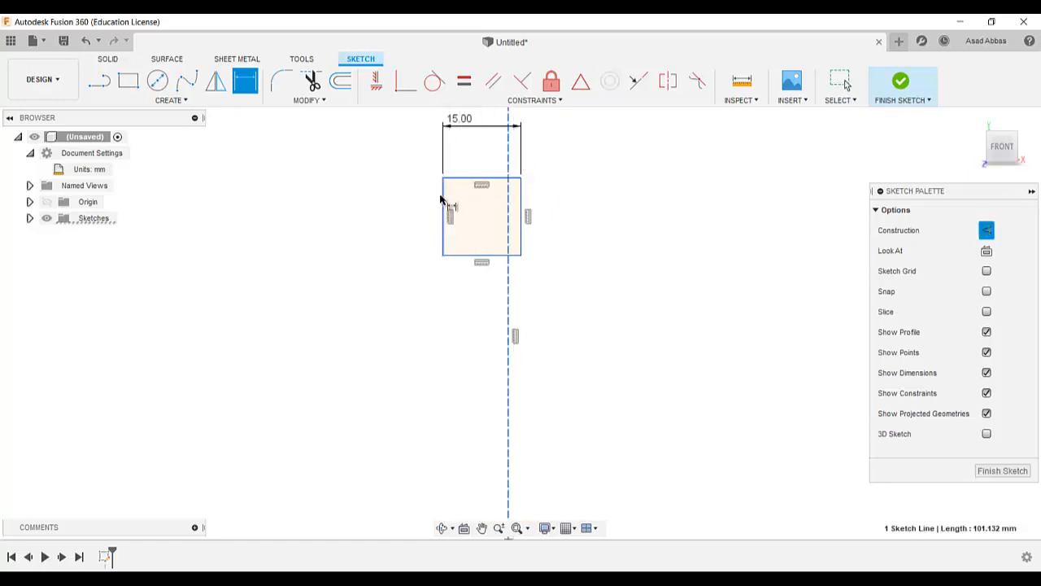
click(442, 200)
click(484, 153)
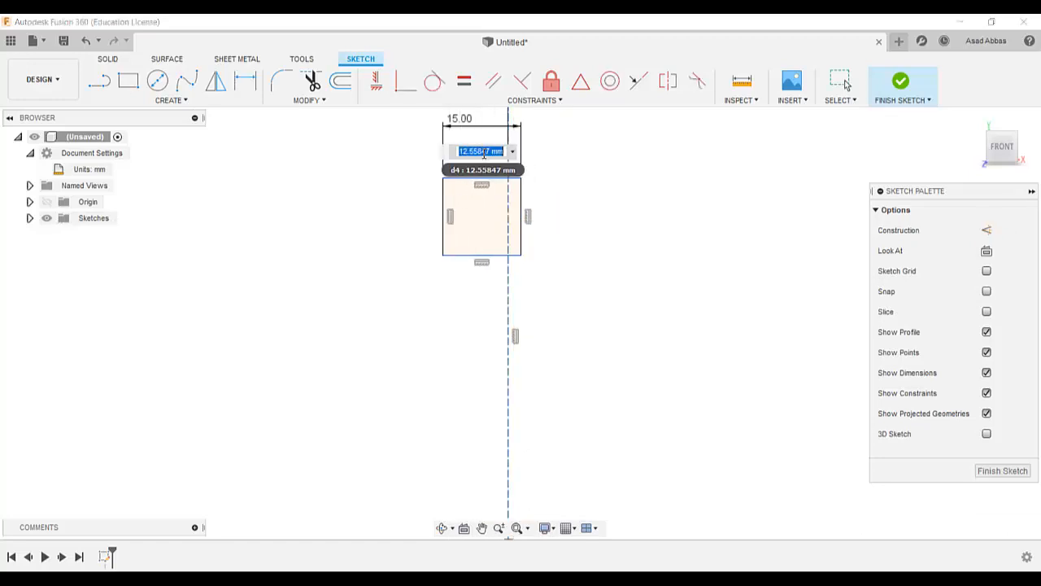
text(15/2)
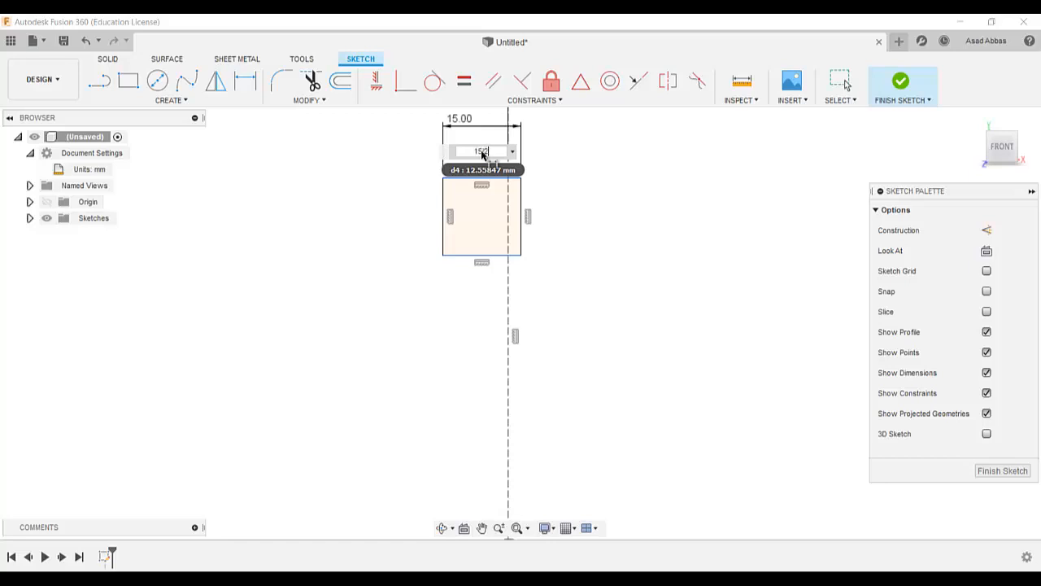
key(Return)
Step: Dimension the rectangle's height to 10 mm
scroll(599, 272, down, 3)
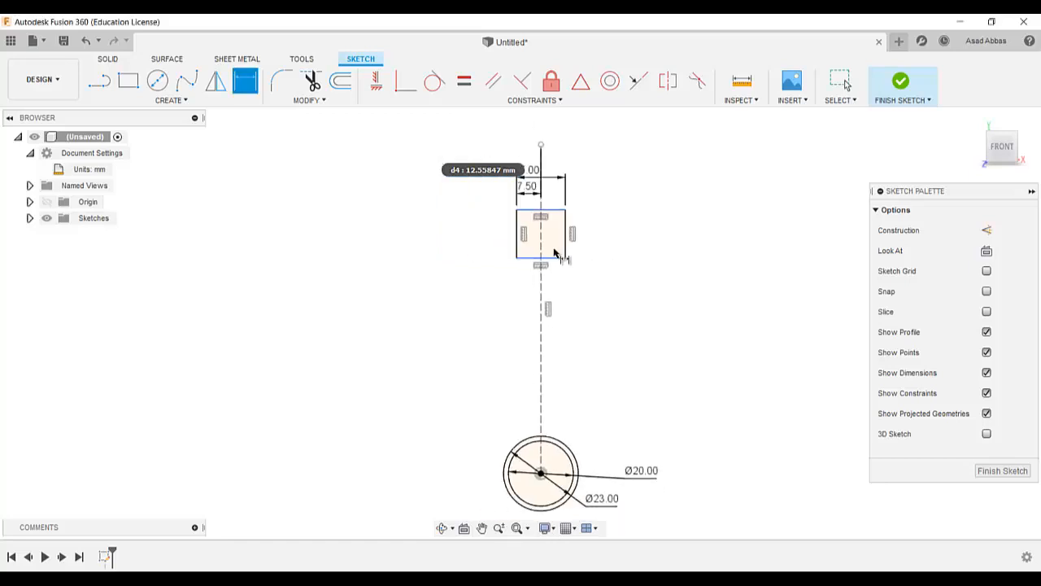
click(514, 233)
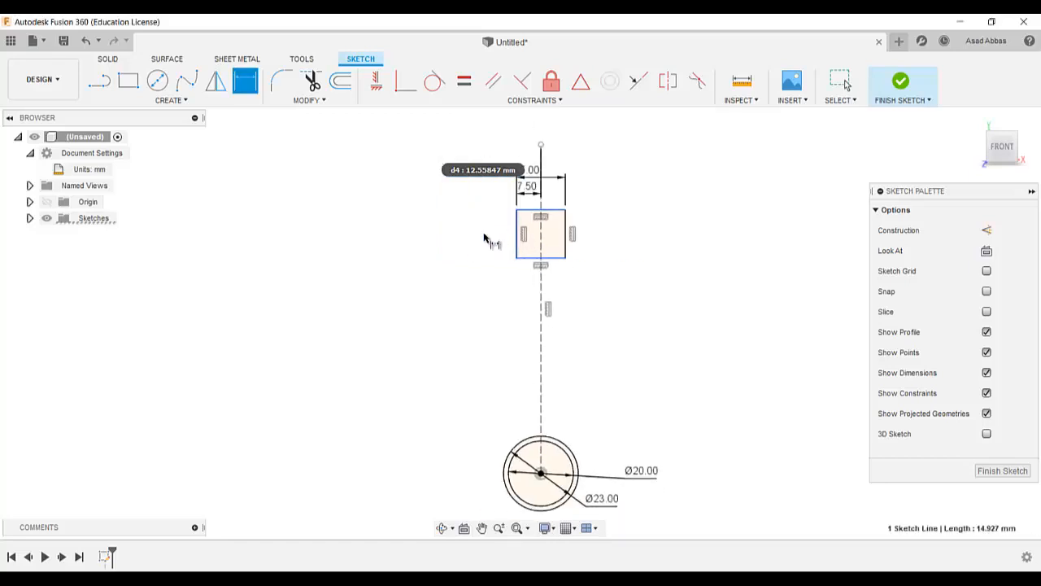
click(482, 243)
text(10)
key(Return)
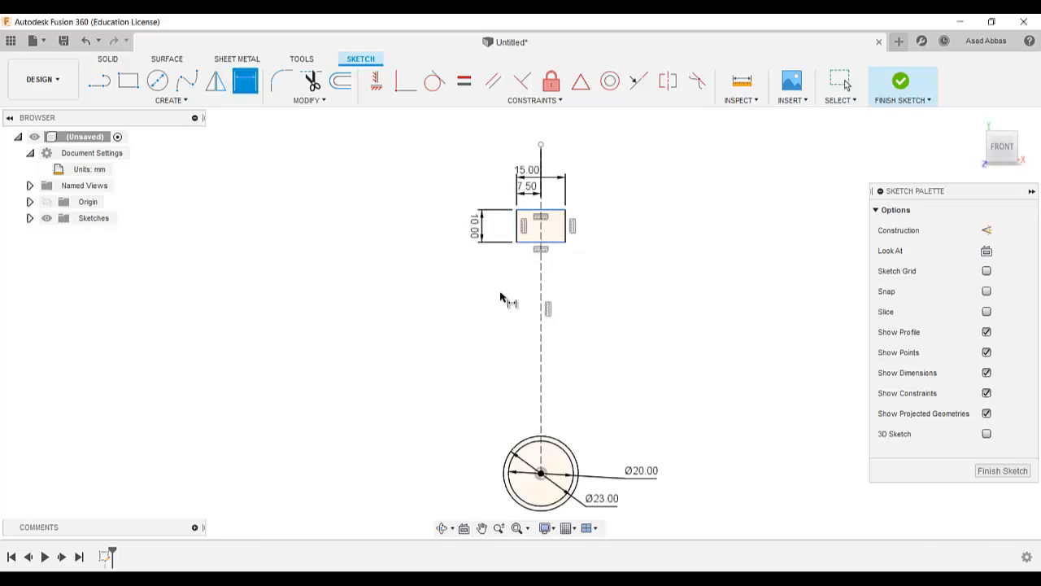
Step: Dimension the vertical distance from the circles' centre to the rectangle's bottom edge as 45 mm
scroll(504, 297, up, 1)
click(526, 237)
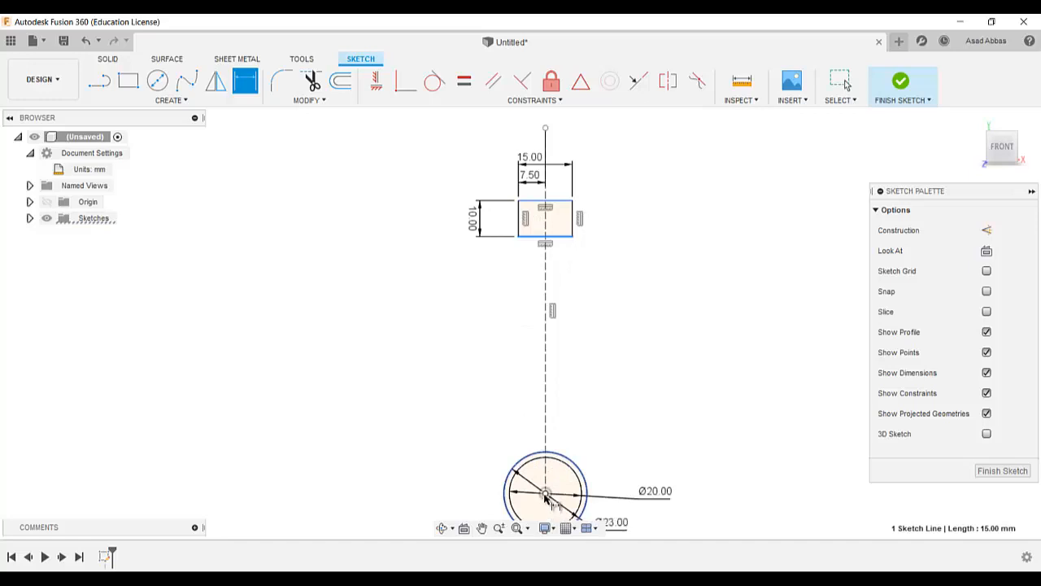
click(545, 494)
click(363, 365)
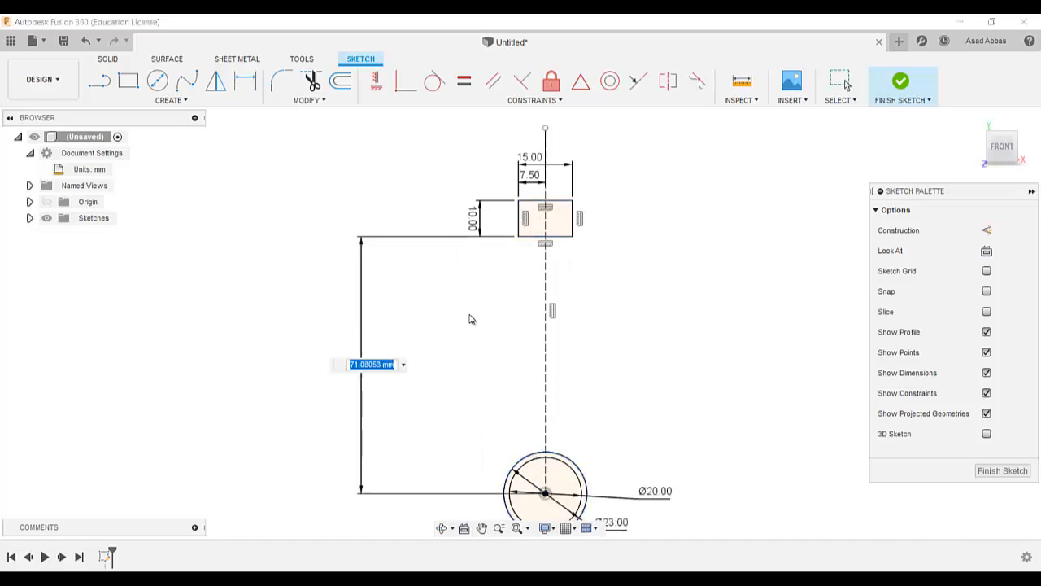
text(45)
key(Return)
scroll(485, 400, down, 1)
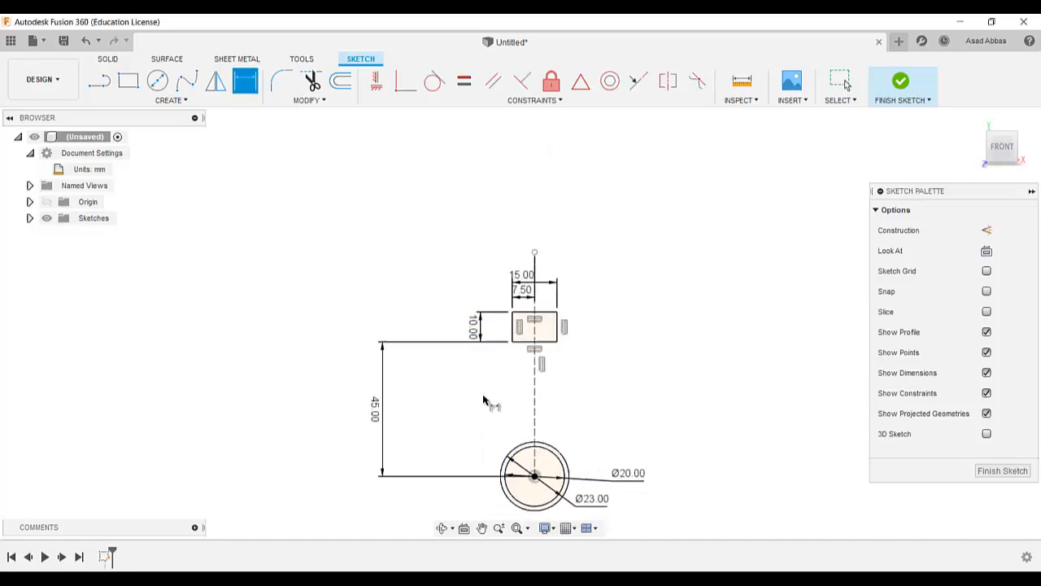
scroll(488, 423, up, 3)
scroll(529, 505, up, 1)
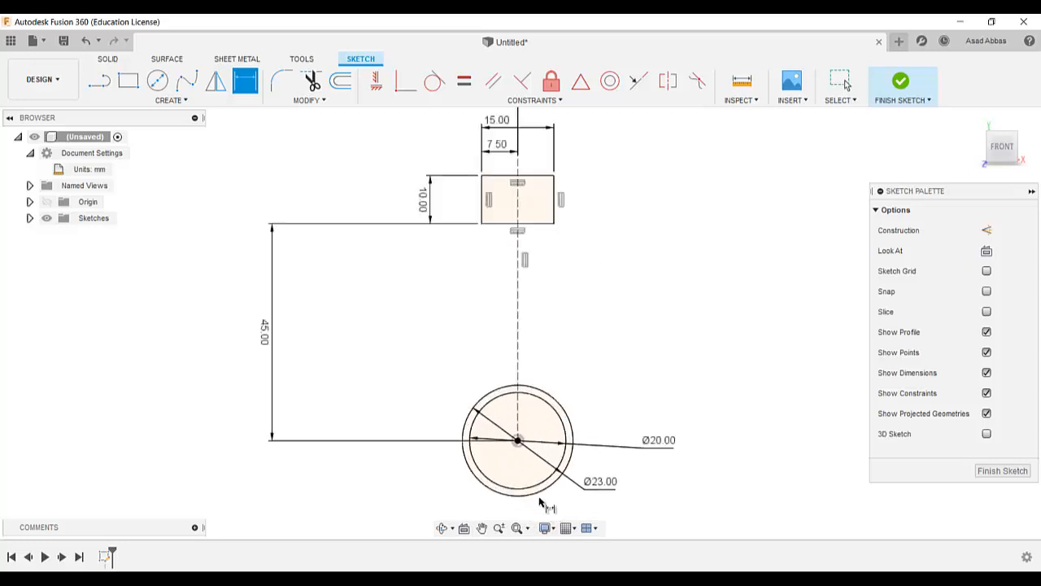
Step: Draw two slanted lines, the left one about 41 mm long, from the rectangle's bottom edge outward to the 23 mm circle, one each side of the centreline
scroll(525, 433, up, 3)
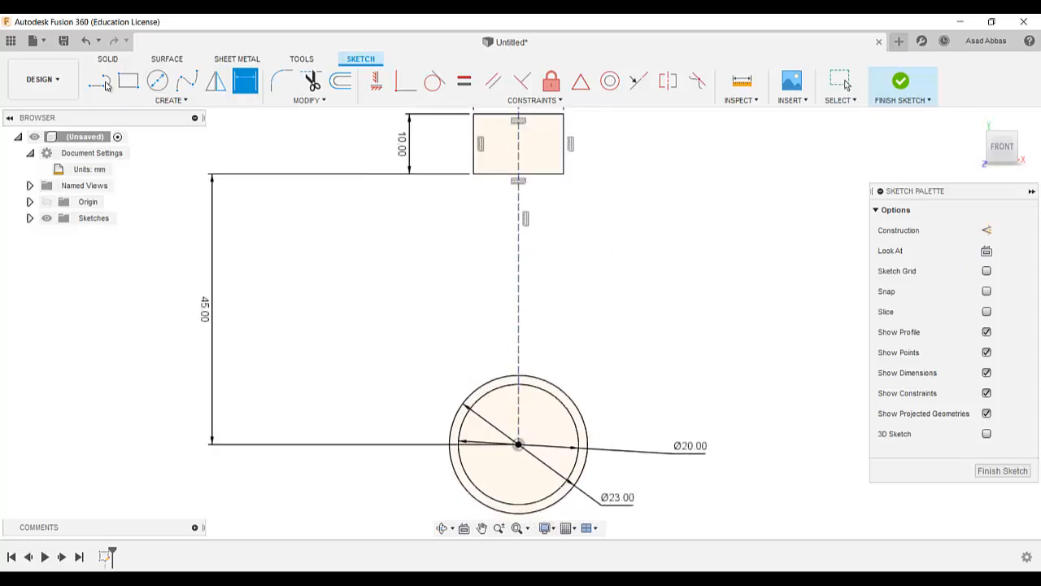
click(105, 85)
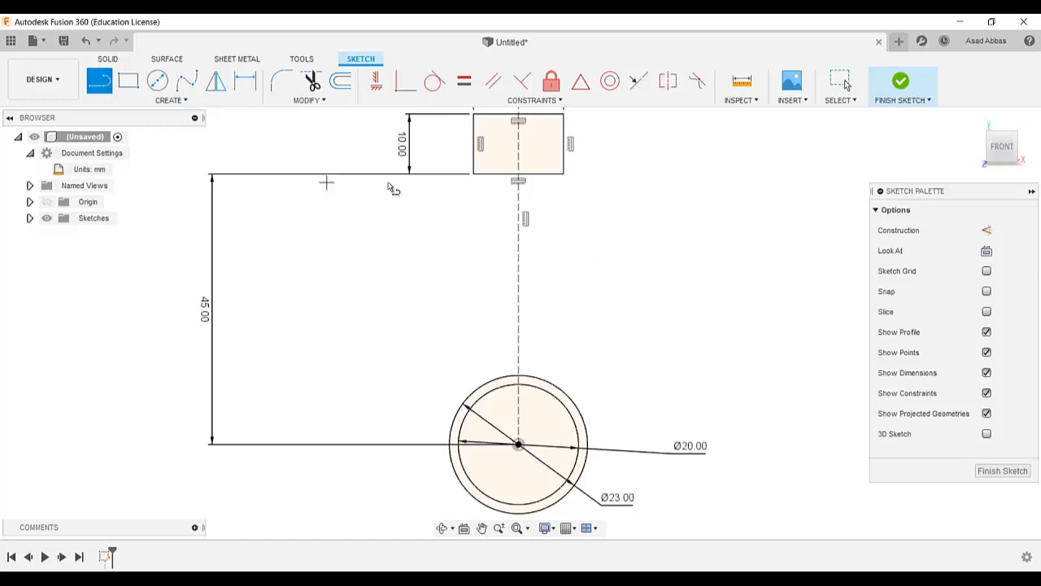
click(488, 173)
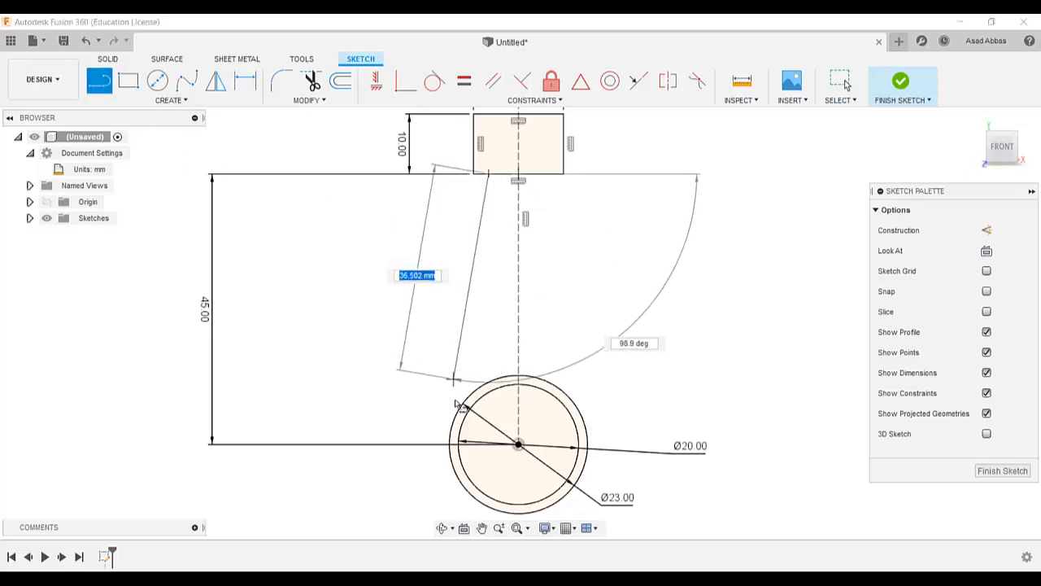
double_click(458, 414)
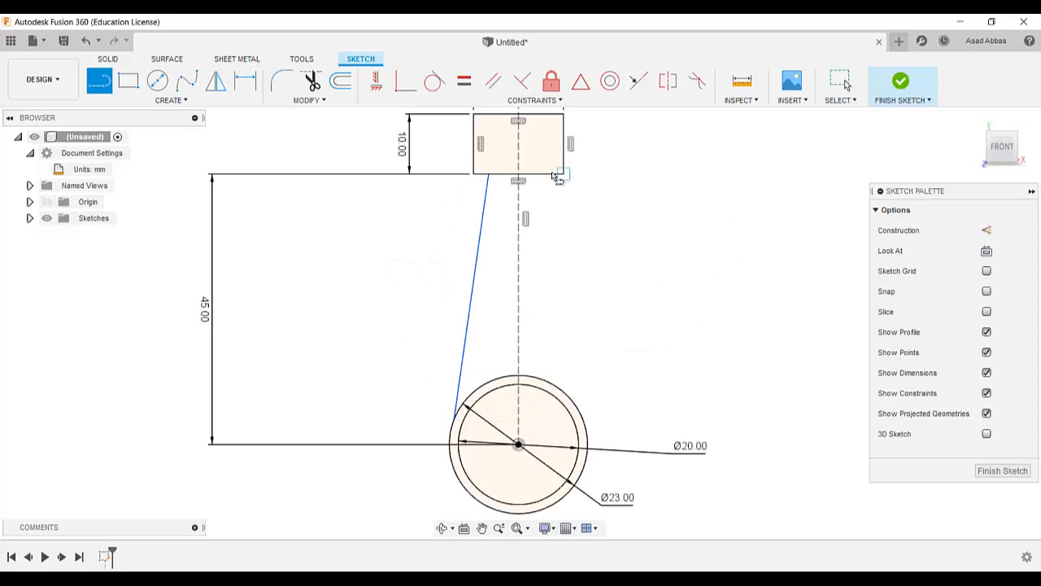
click(545, 174)
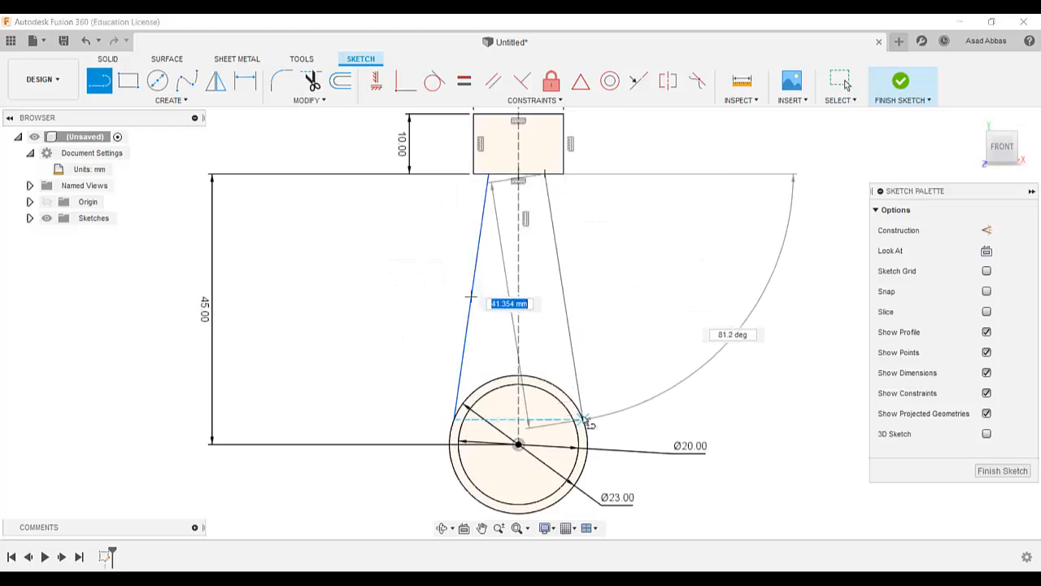
double_click(607, 397)
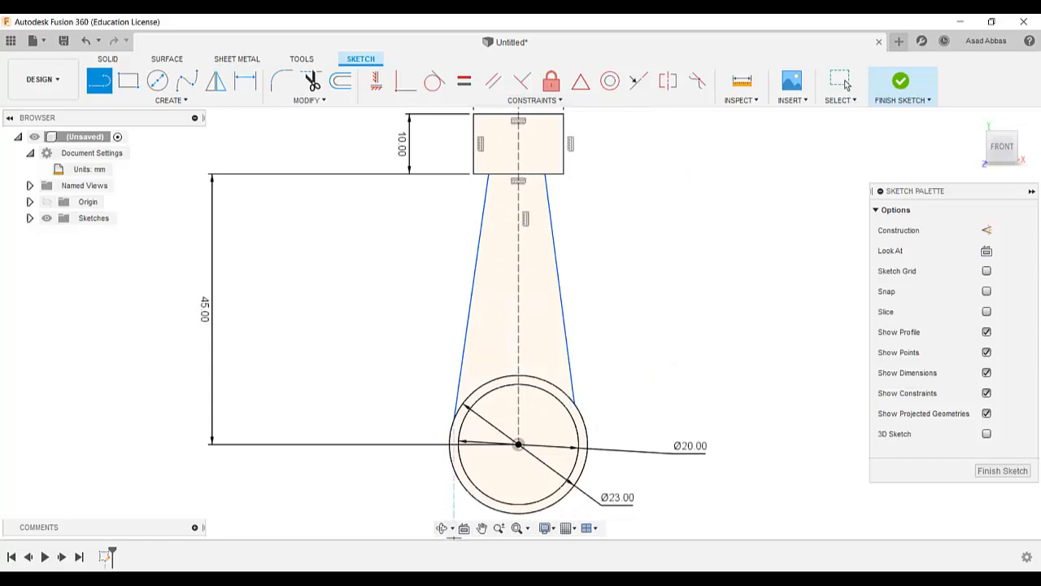
Step: Check the Piston Rod.png reference drawing and make both slanted side lines tangent to the 23 mm circle
key(alt+Tab)
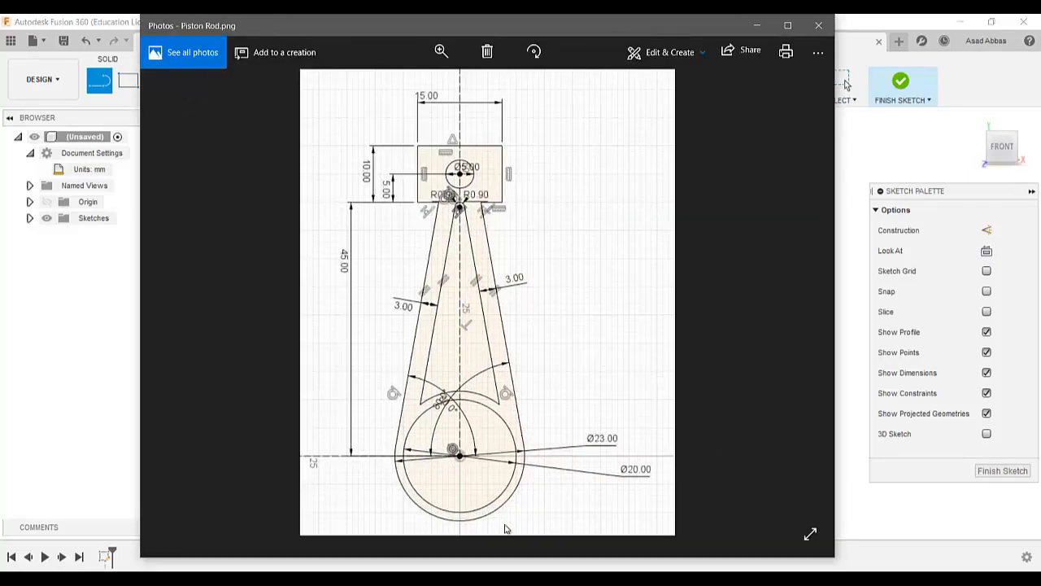
click(494, 579)
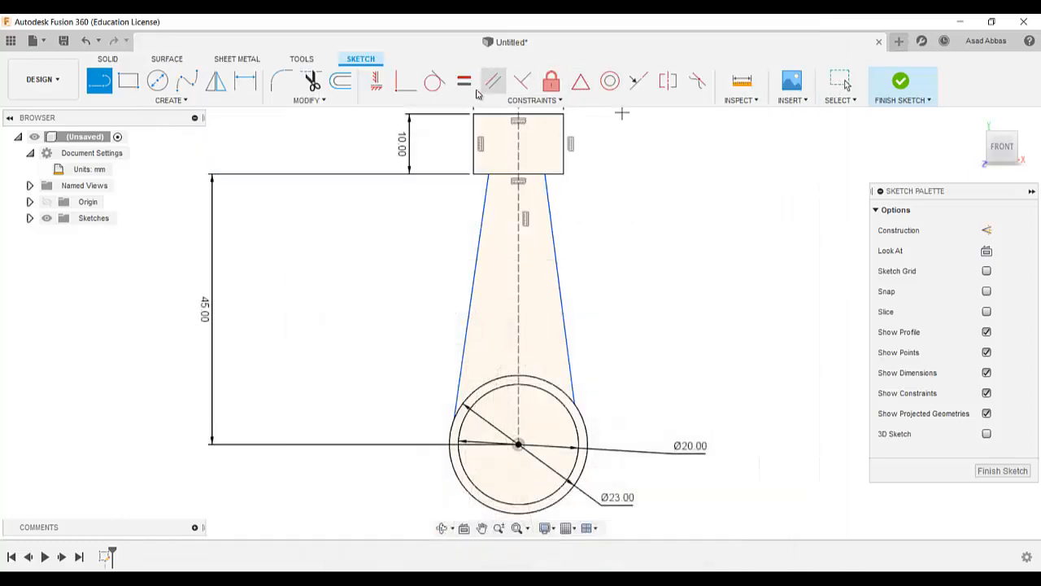
click(435, 85)
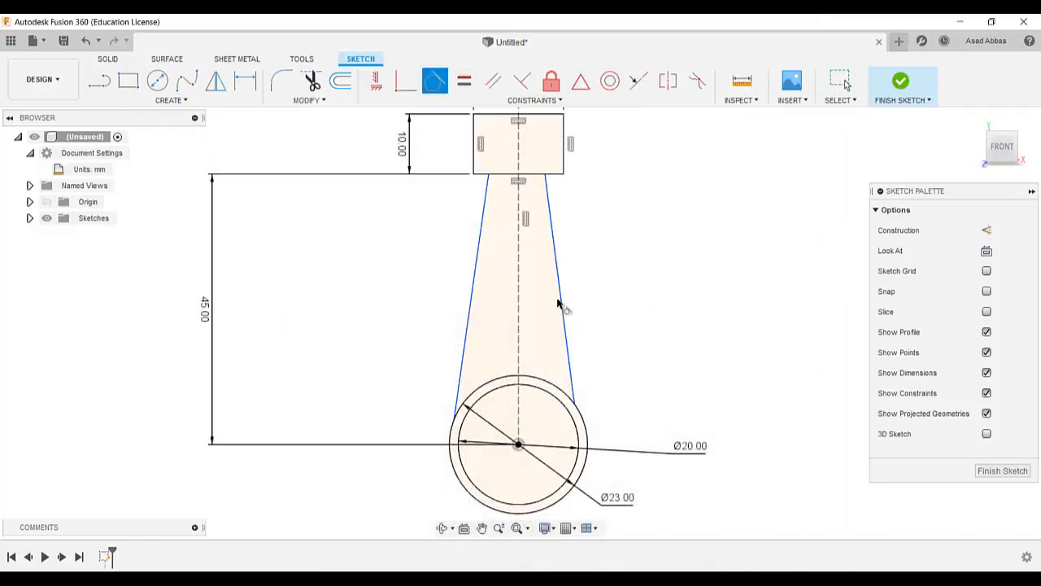
click(564, 306)
click(565, 389)
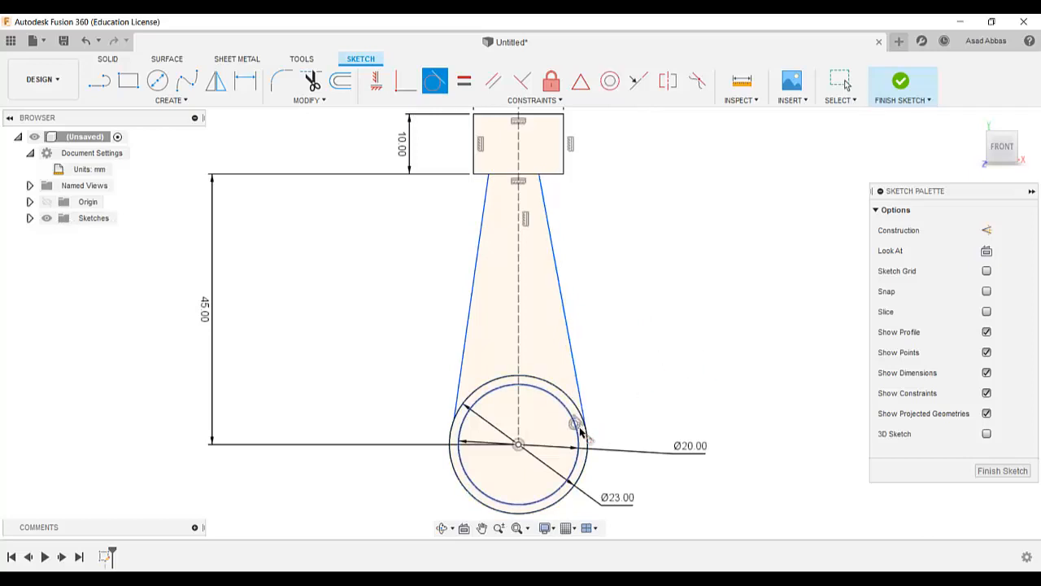
click(469, 348)
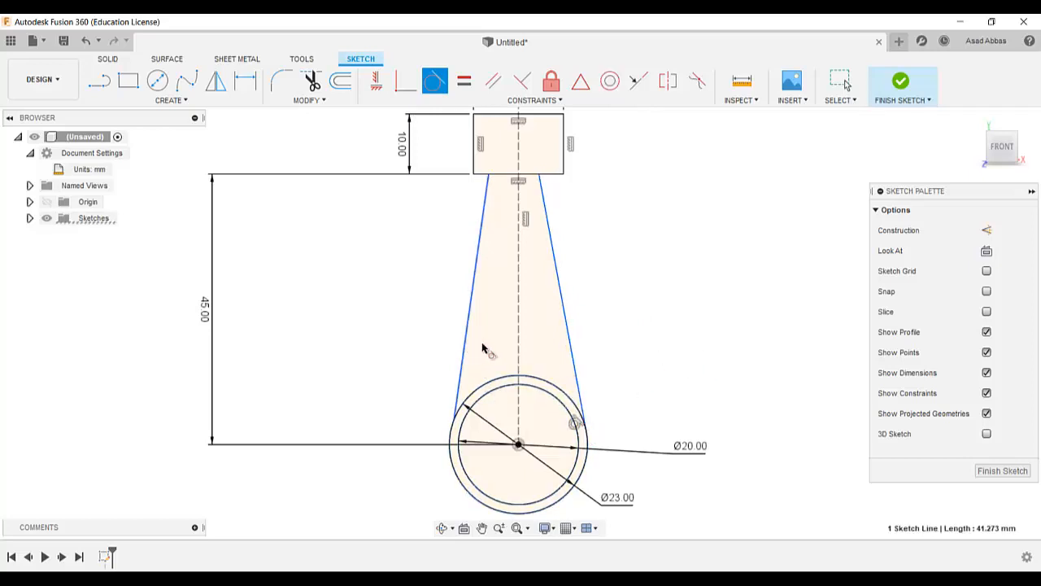
click(497, 381)
Step: Draw two inner slanted lines about 29 mm long ending on the 23 mm circle, and join their upper ends with a horizontal line
scroll(599, 288, up, 3)
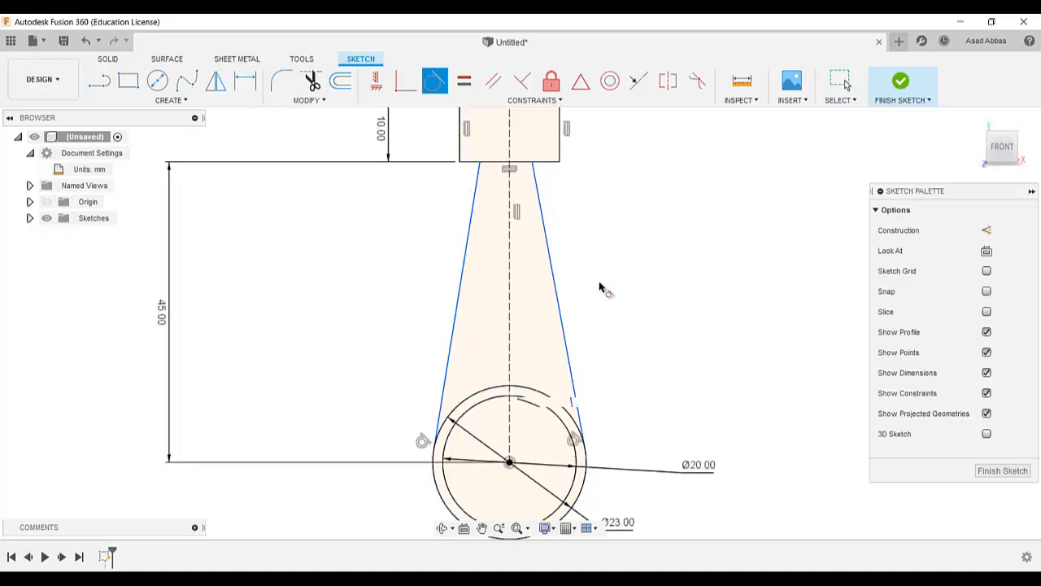
click(98, 82)
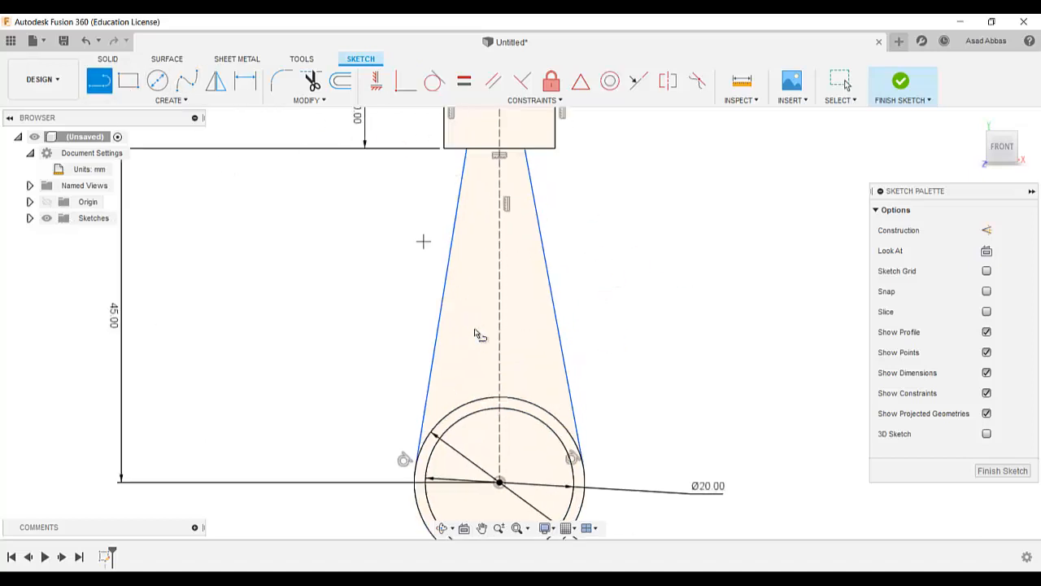
click(480, 195)
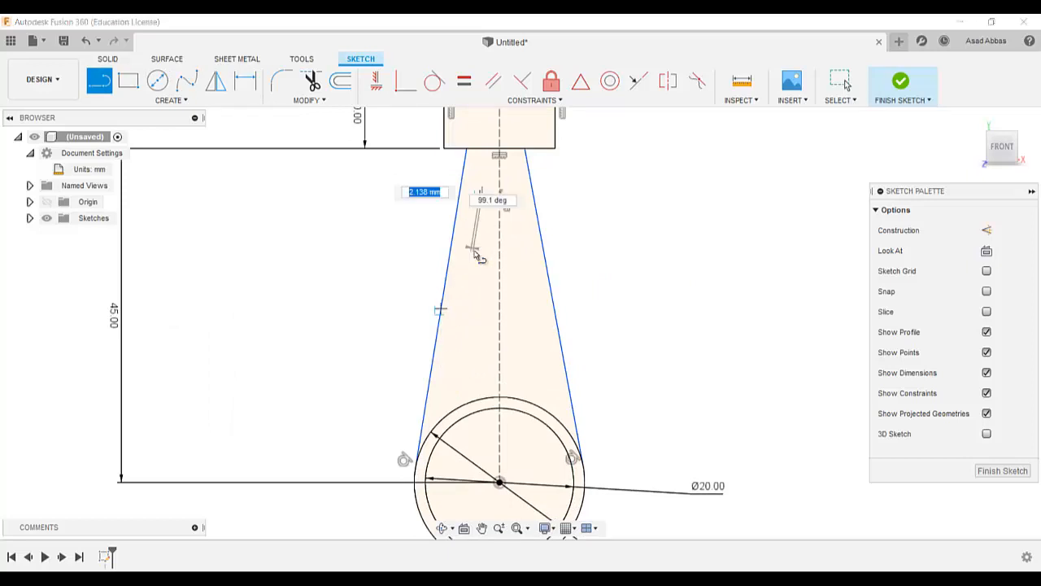
double_click(463, 404)
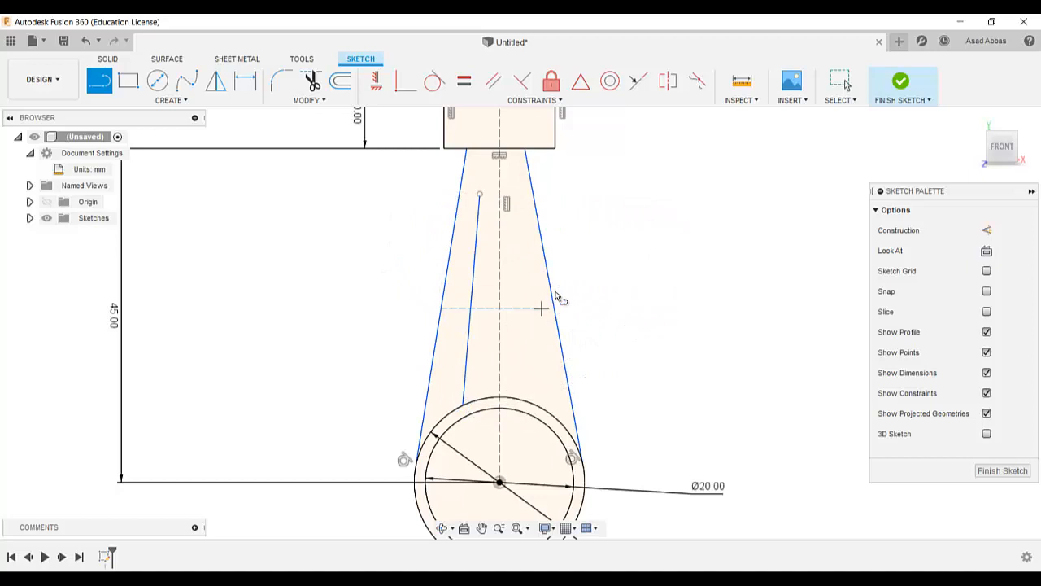
click(519, 195)
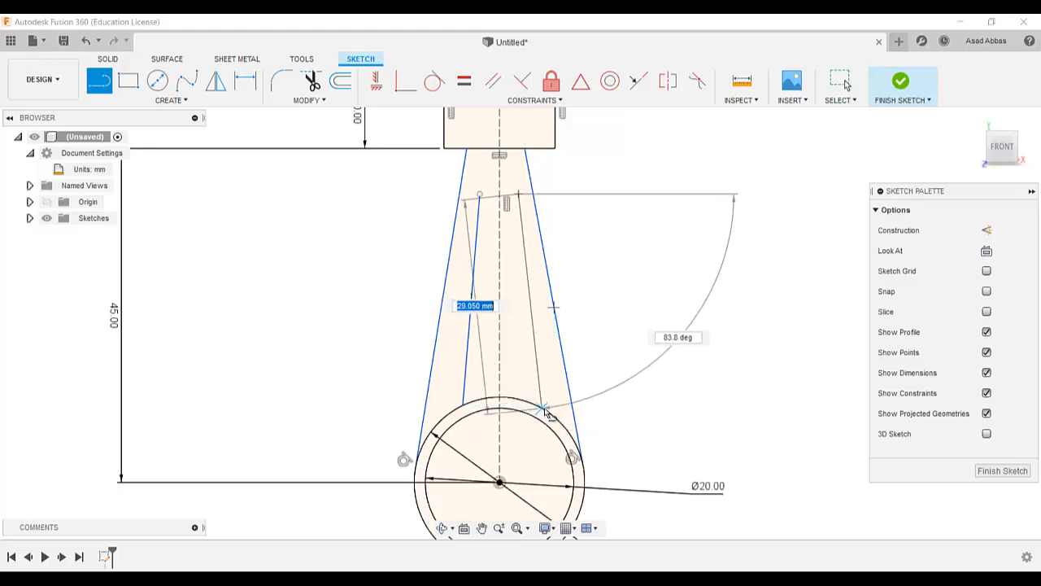
double_click(545, 410)
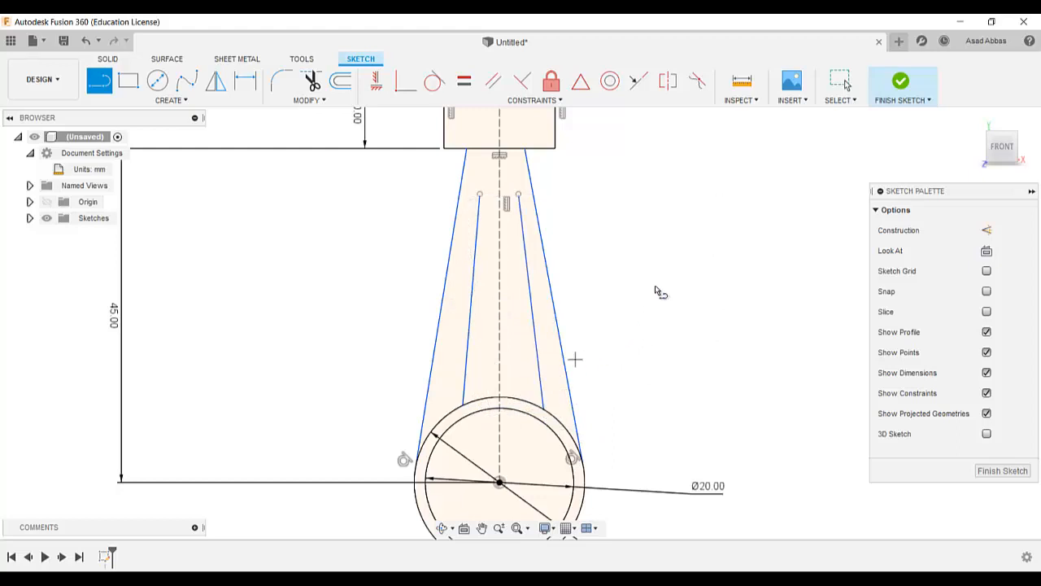
click(480, 195)
double_click(519, 196)
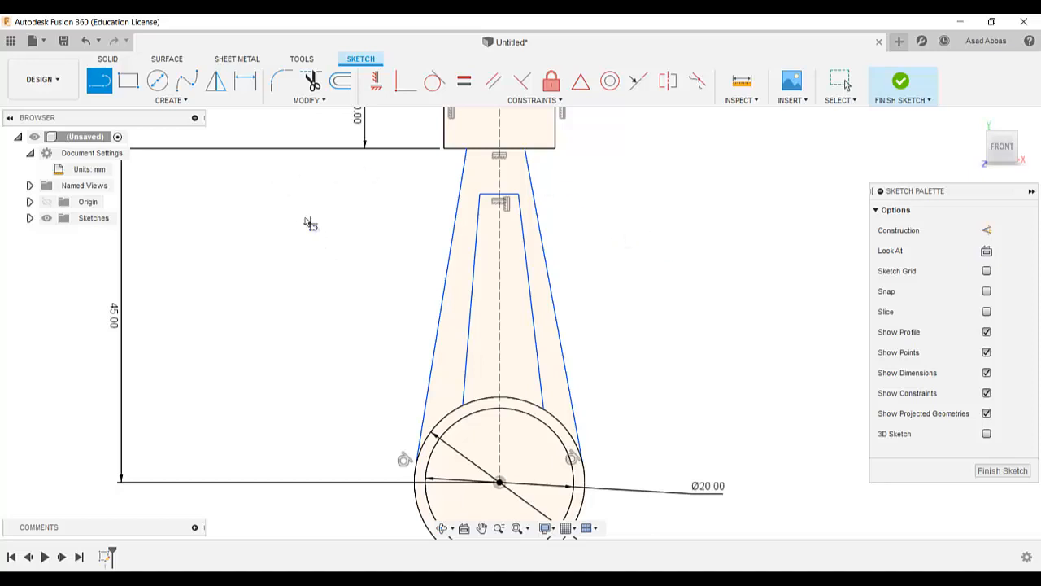
Step: Constrain each inner slanted line parallel to the outer slanted line on its side
click(494, 81)
click(447, 311)
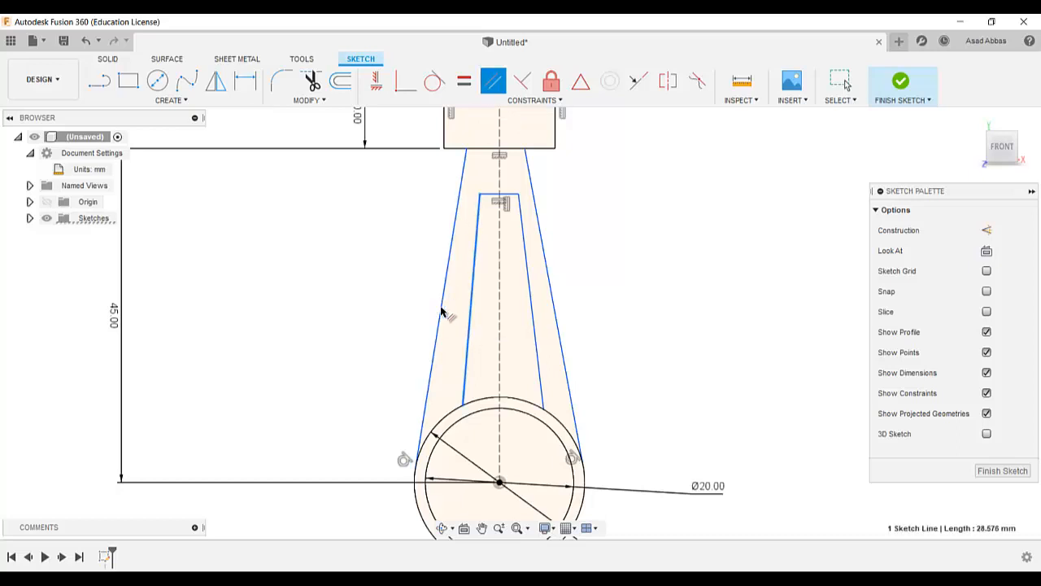
click(469, 317)
click(534, 339)
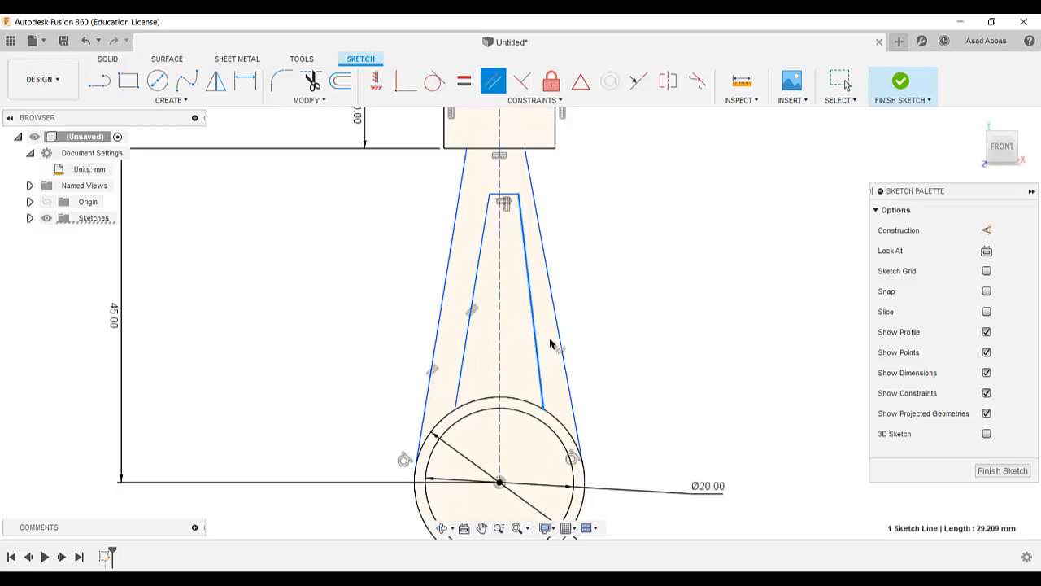
click(558, 327)
scroll(634, 375, down, 2)
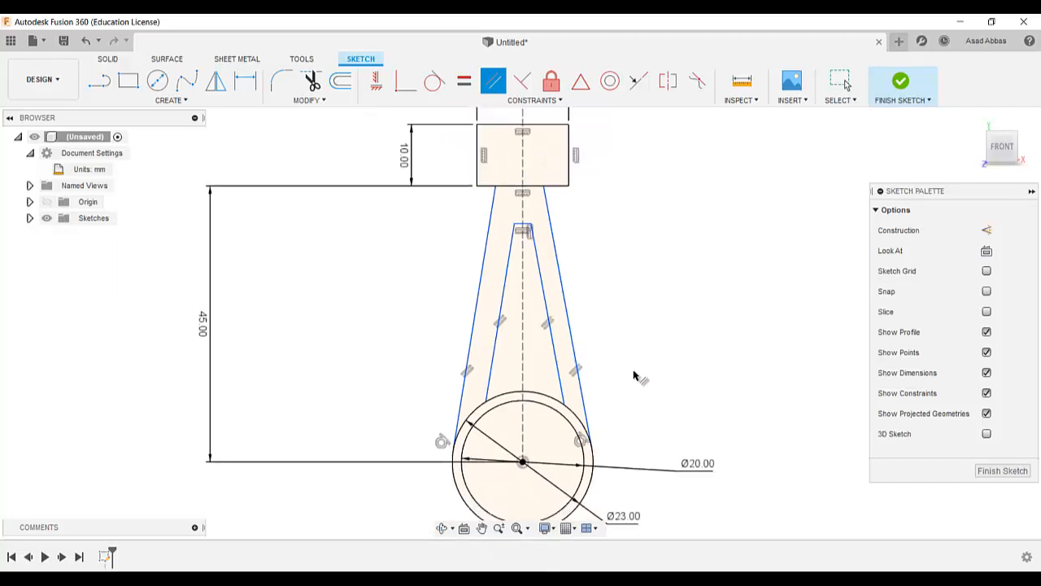
Step: Check the reference drawing, then draw a horizontal construction line about 47 mm long extending right from the circles' centre
click(488, 579)
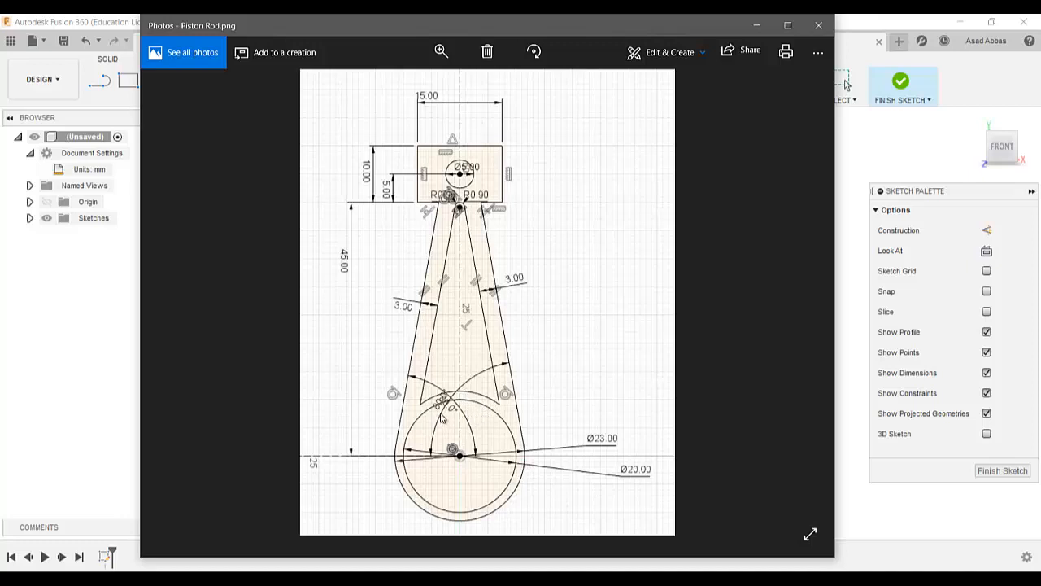
click(484, 572)
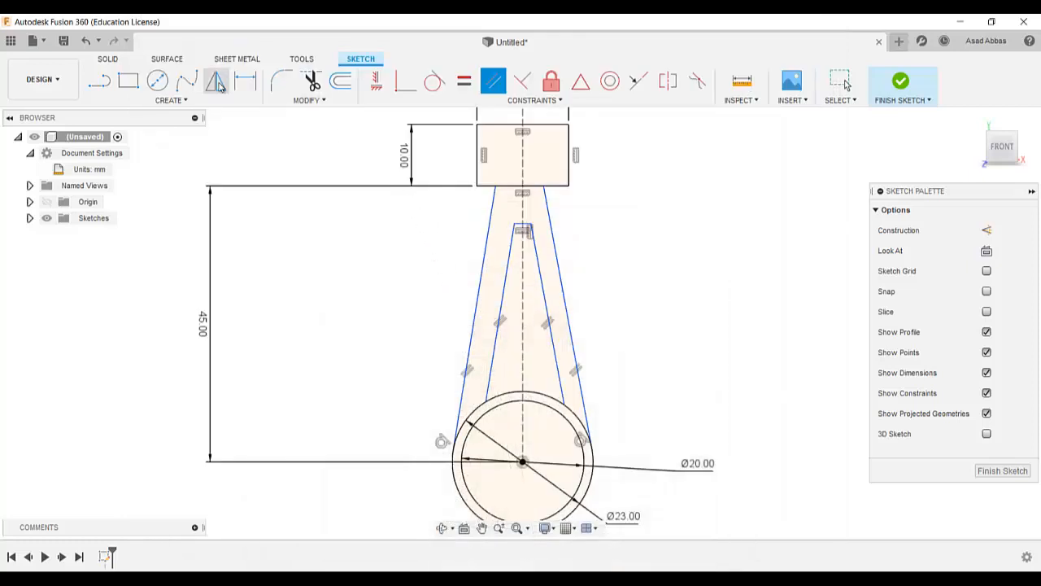
click(245, 81)
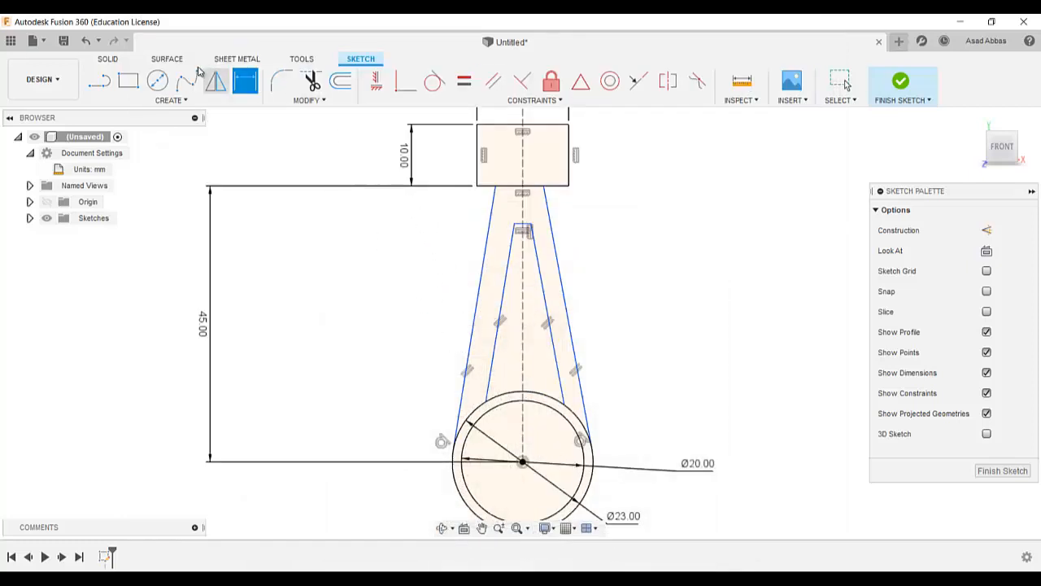
key(l)
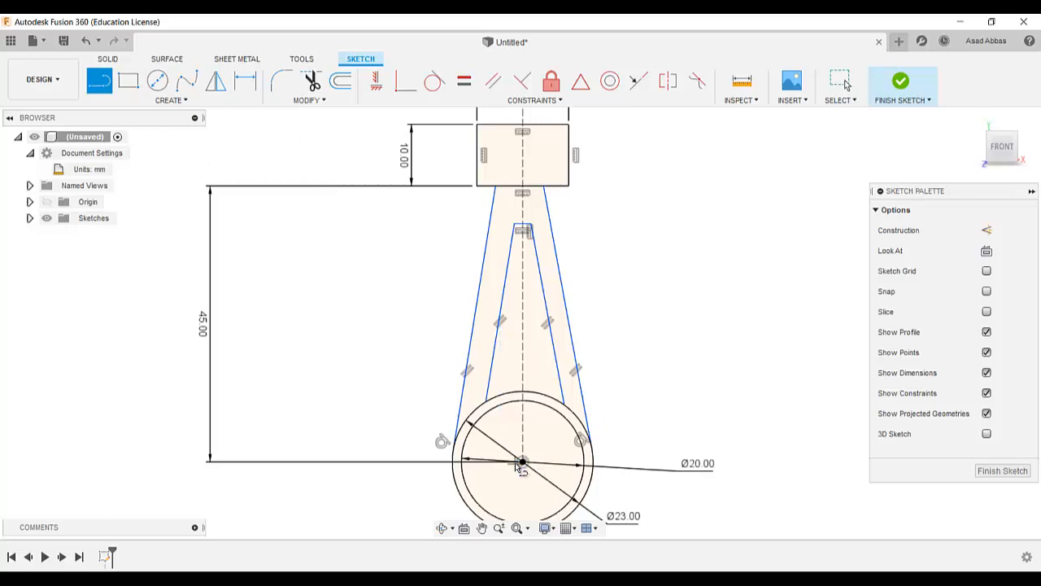
click(522, 461)
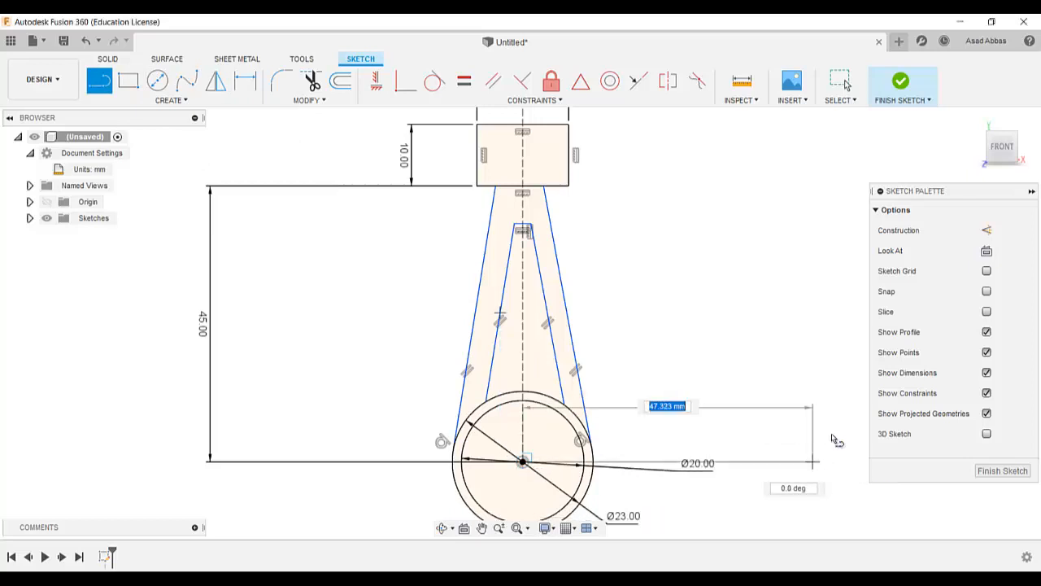
click(812, 461)
click(813, 494)
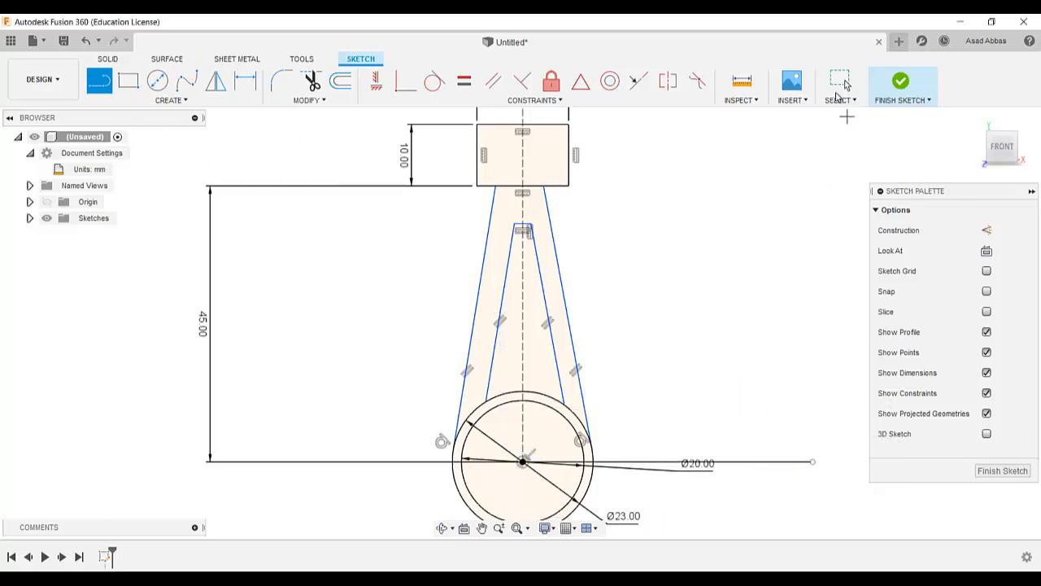
click(838, 90)
click(773, 466)
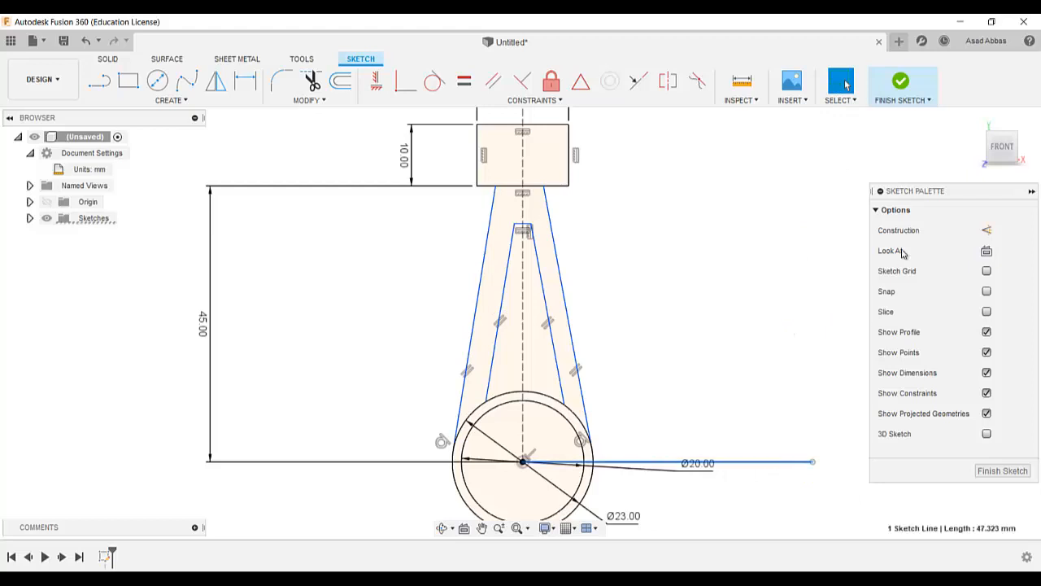
click(987, 230)
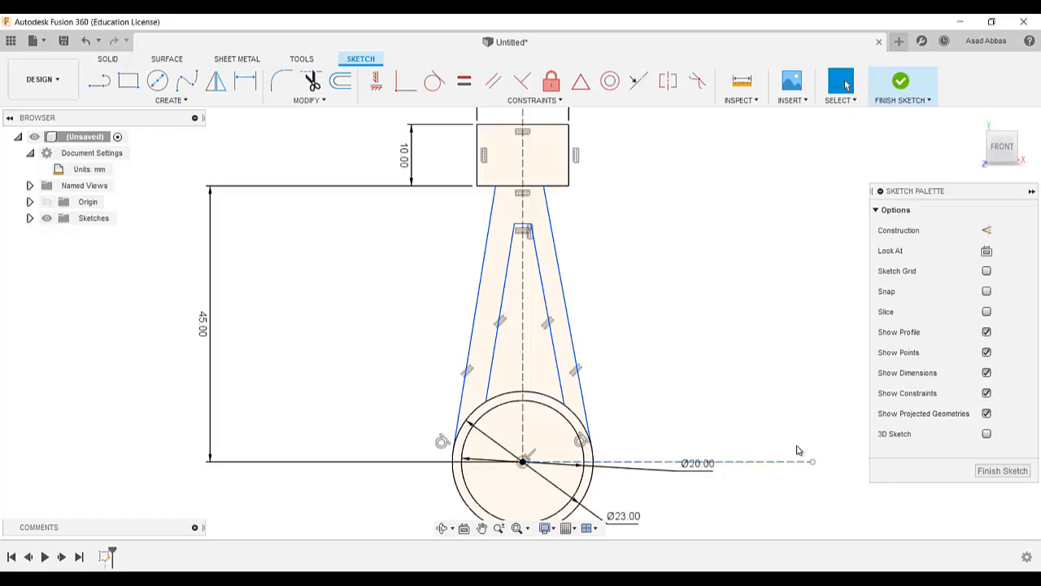
Step: Dimension the angle between the left outer slanted line and the horizontal construction line as 80°
click(246, 79)
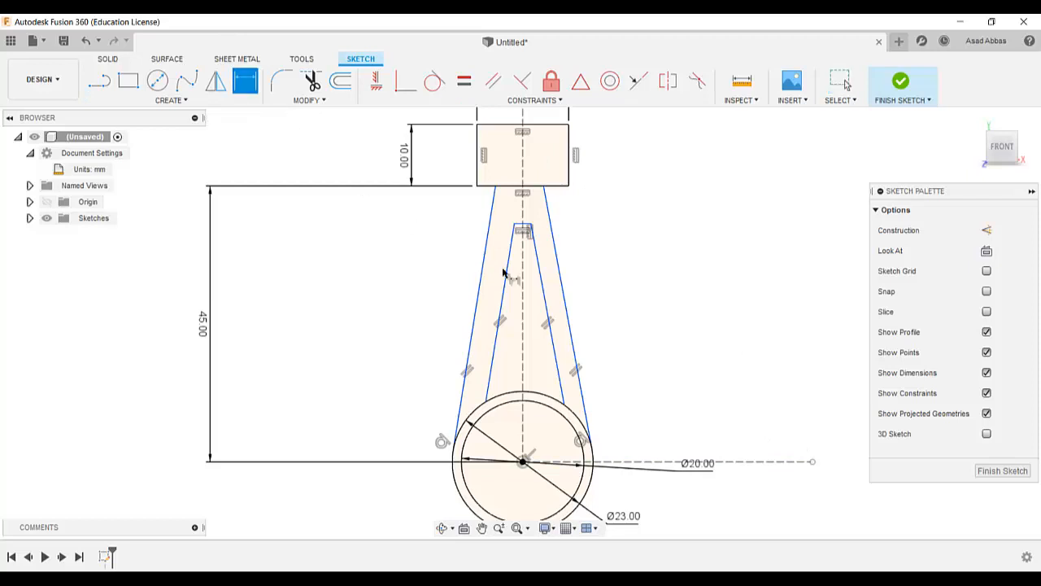
click(471, 338)
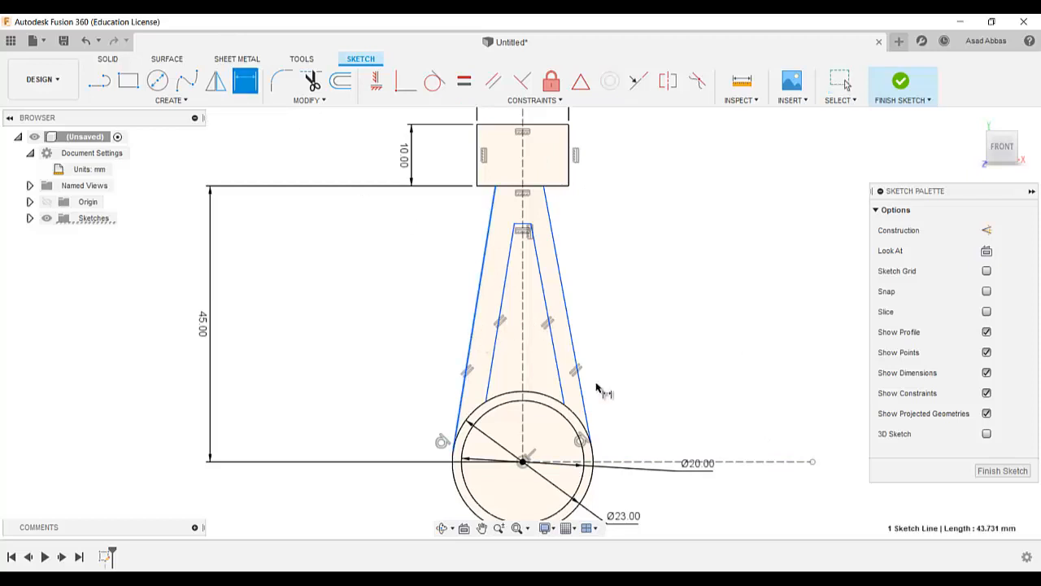
click(754, 461)
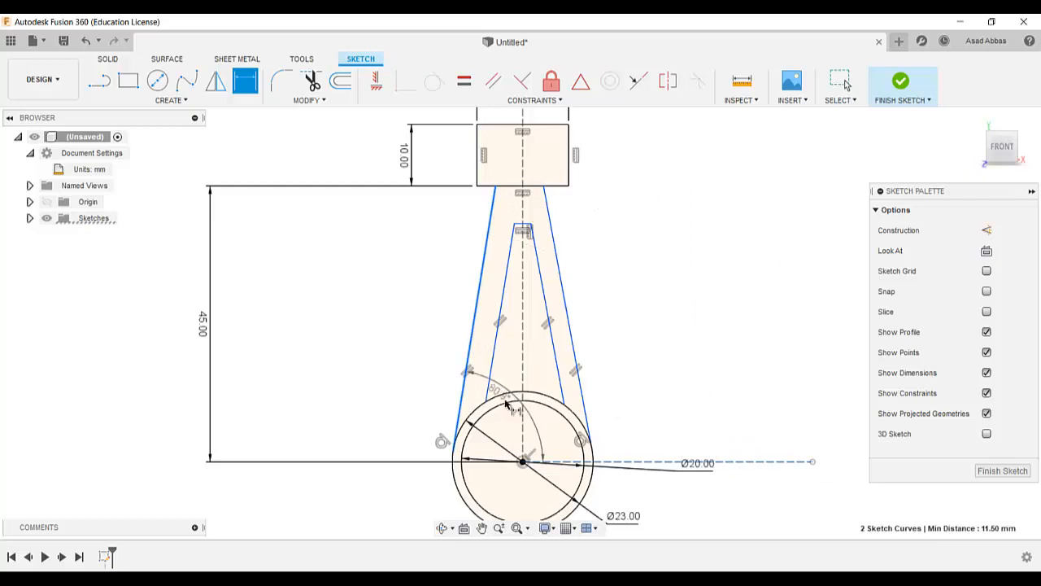
click(476, 394)
text(80)
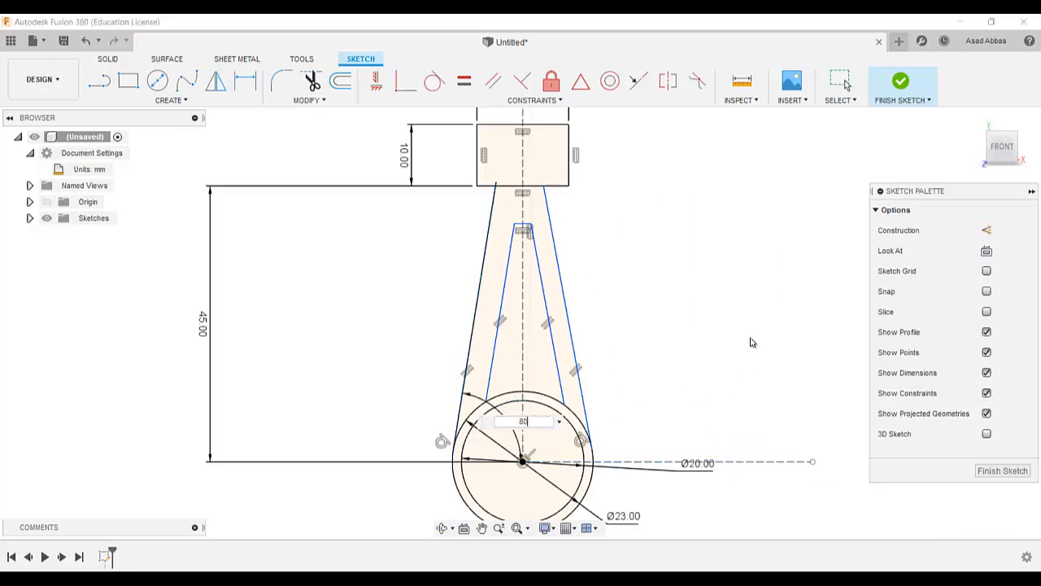
key(Return)
Step: Dimension the angle between the right outer slanted line and the horizontal construction line as 80°
click(585, 399)
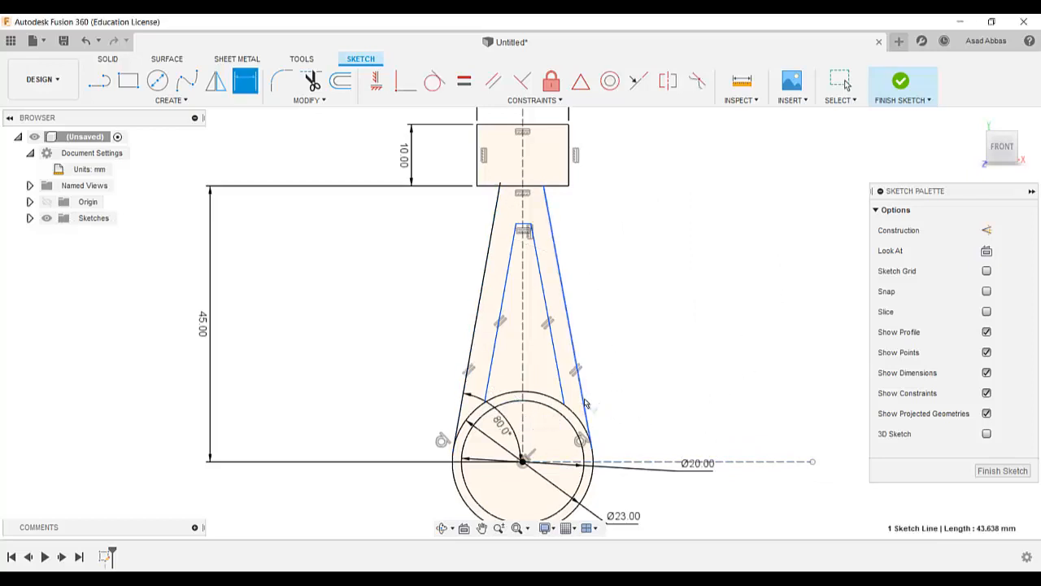
click(643, 462)
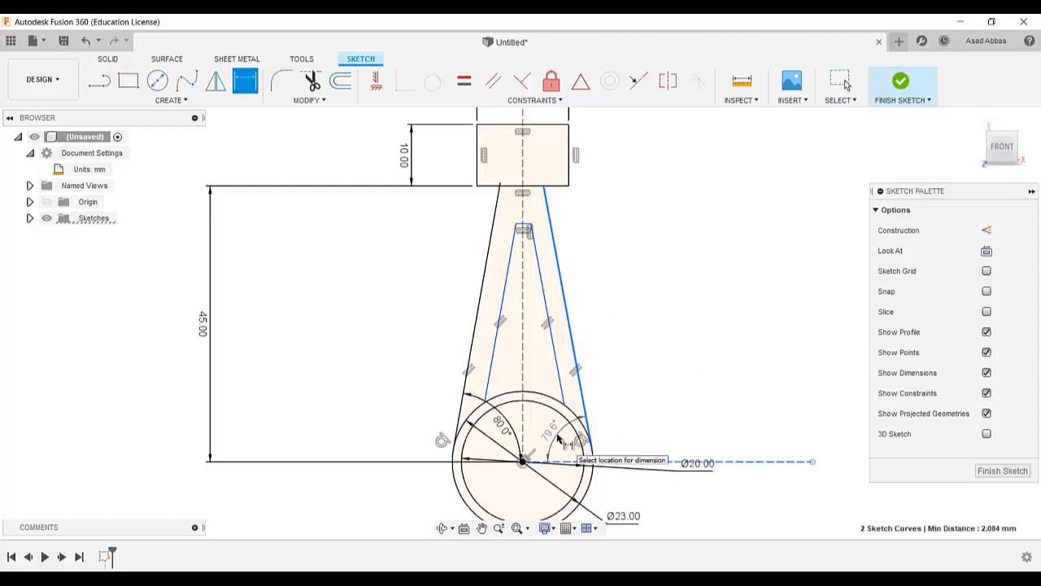
click(572, 443)
text(80)
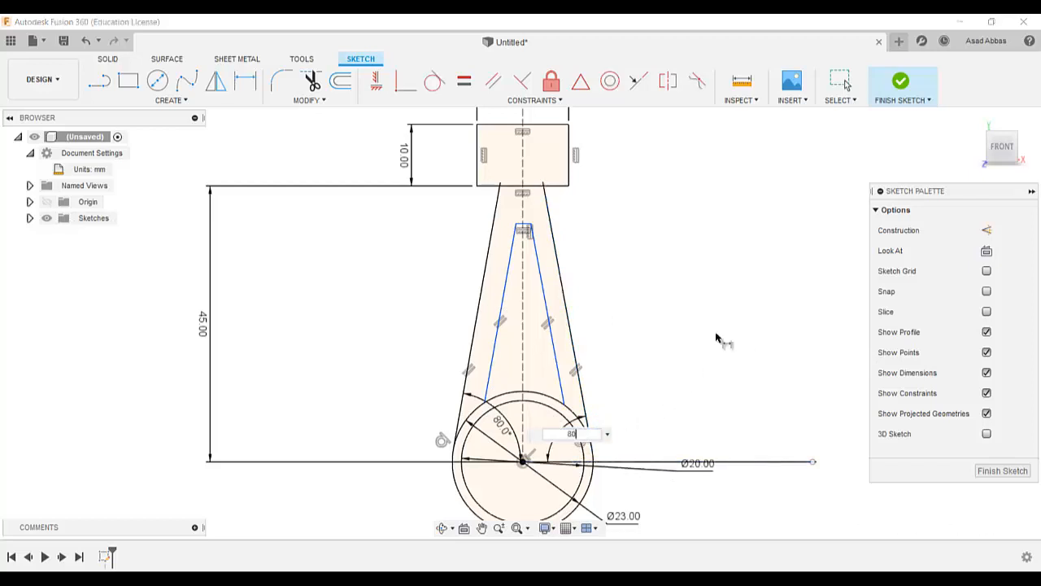
key(Return)
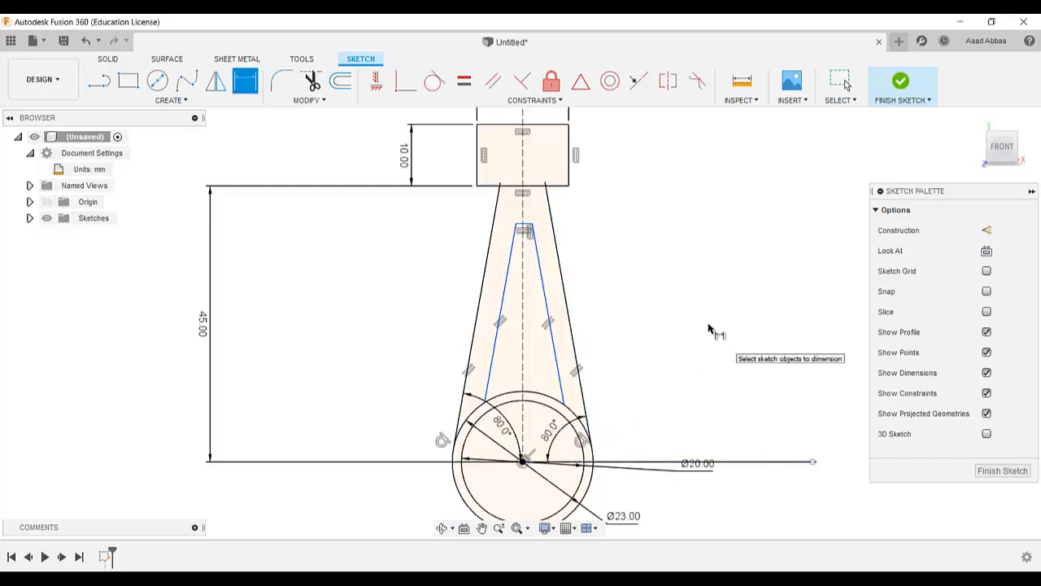
Step: Dimension the gap between the left inner and outer slanted lines as 3 mm
click(503, 291)
click(488, 294)
click(439, 276)
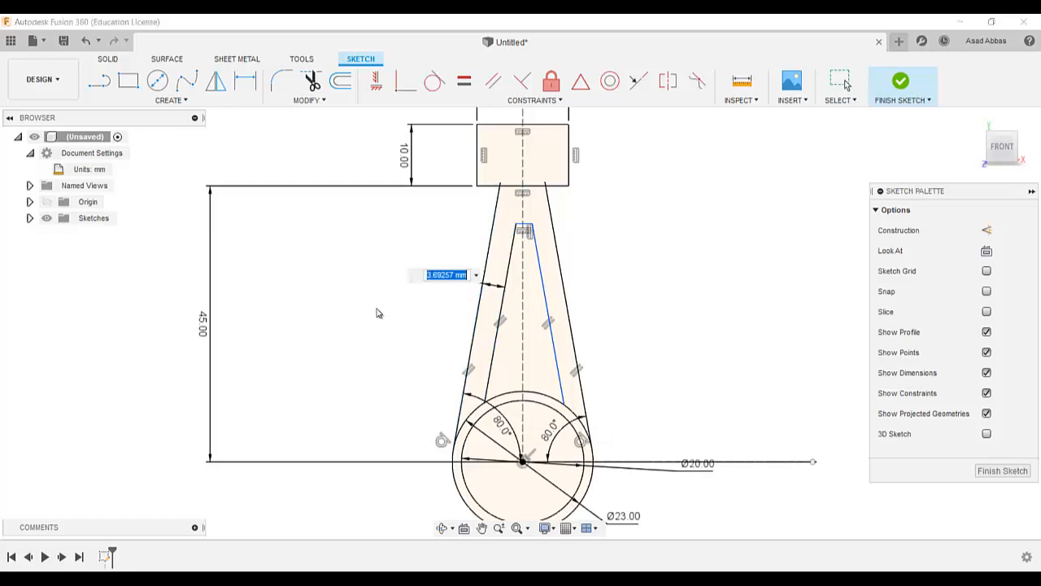
text(3)
key(Return)
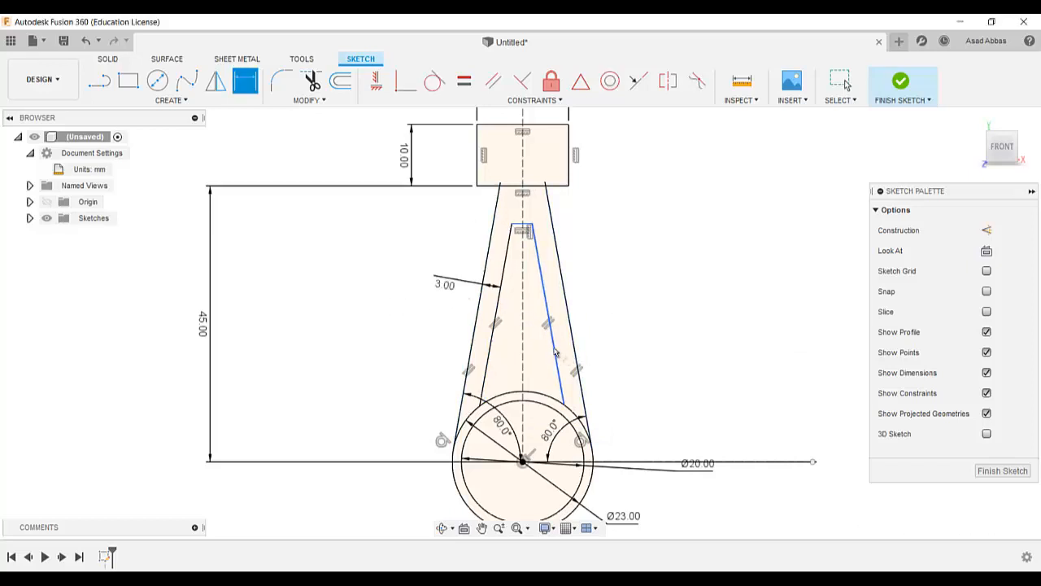
Step: Dimension the gap between the right inner and outer slanted lines as 3 mm
click(555, 351)
click(572, 329)
click(625, 329)
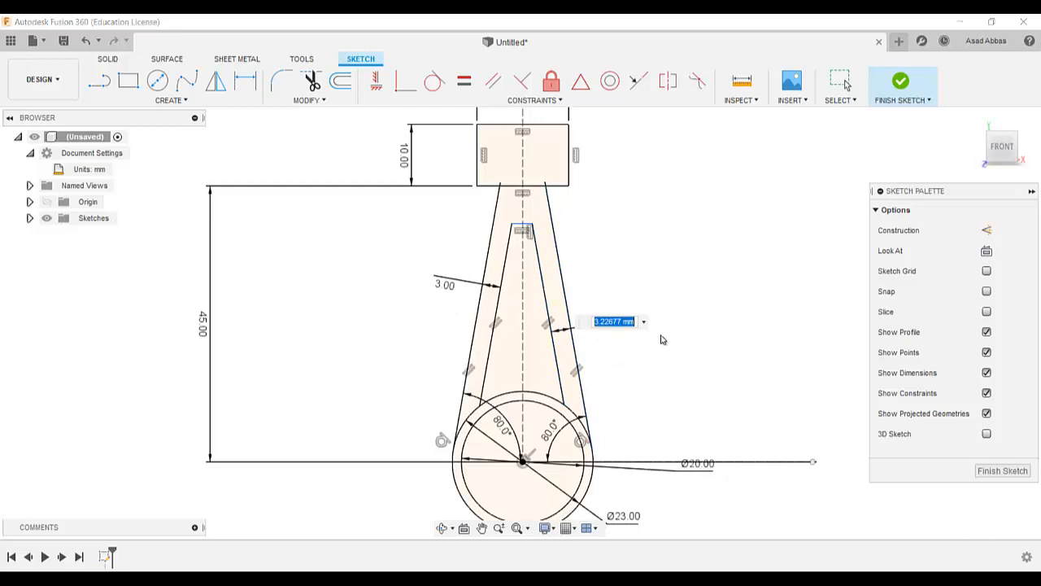
text(3)
key(Return)
Step: Trim away the rectangle's lower edge between the two outer slanted lines
scroll(637, 223, up, 2)
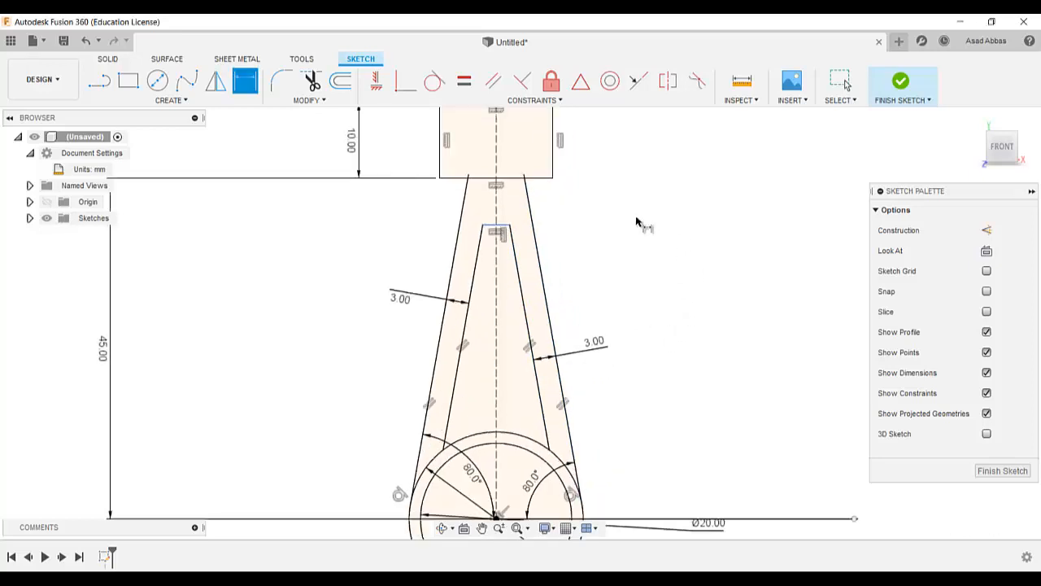
scroll(635, 220, up, 1)
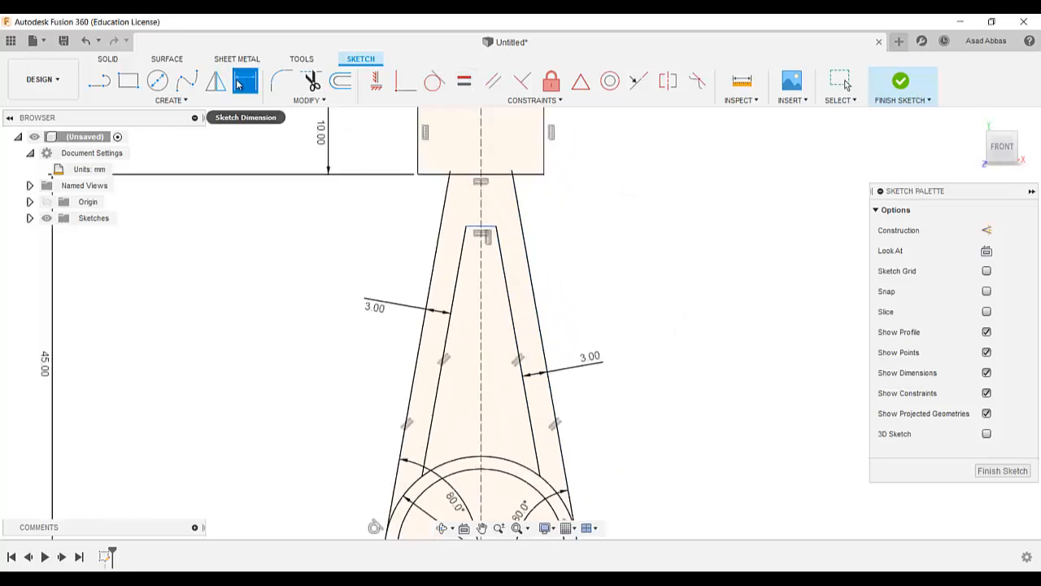
click(321, 102)
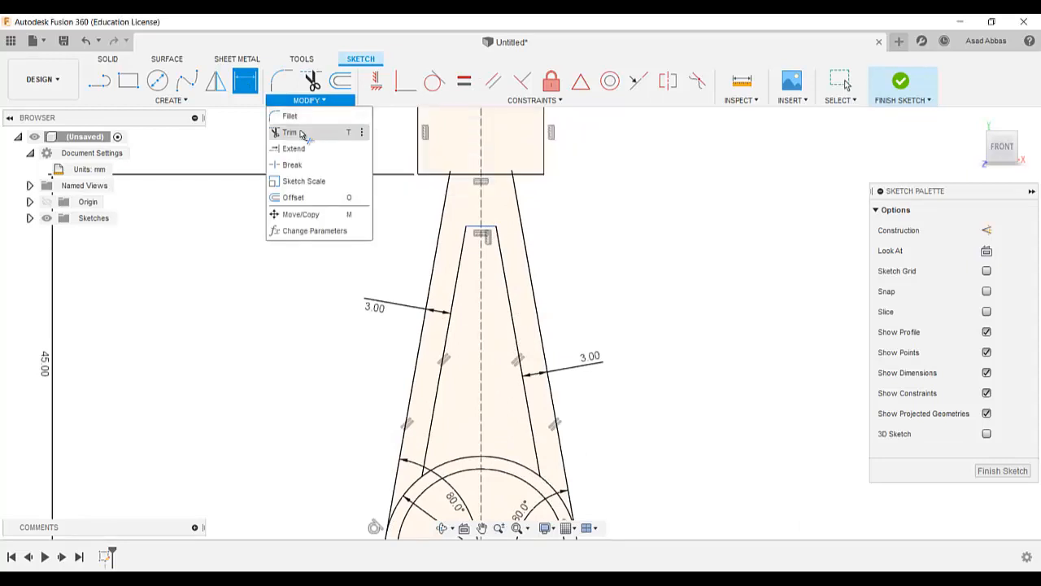
click(295, 132)
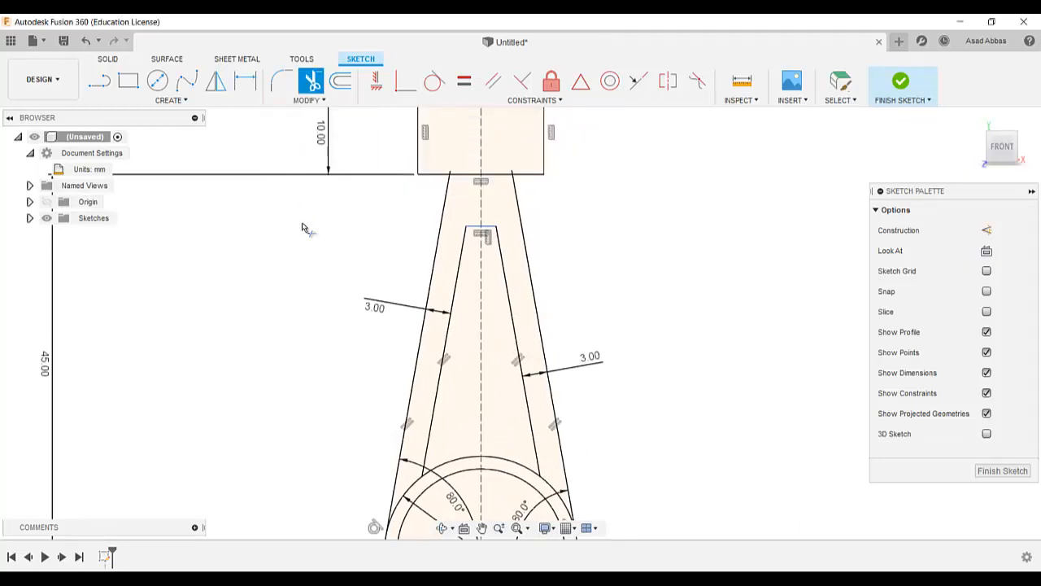
click(514, 204)
Step: Trim the 23 mm circle's arcs between the inner and outer slanted lines on both sides
scroll(621, 277, down, 3)
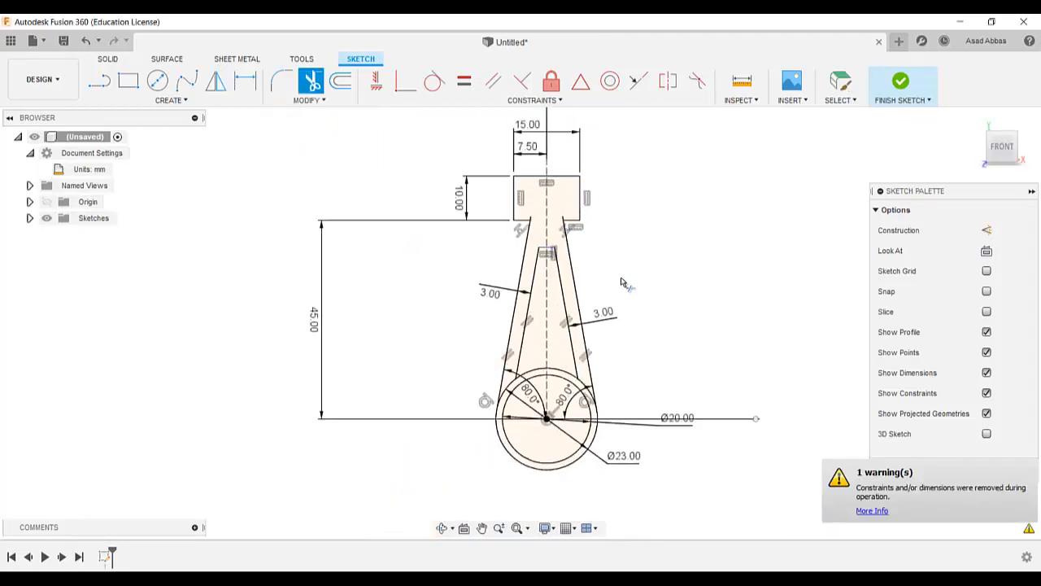
scroll(628, 421, up, 3)
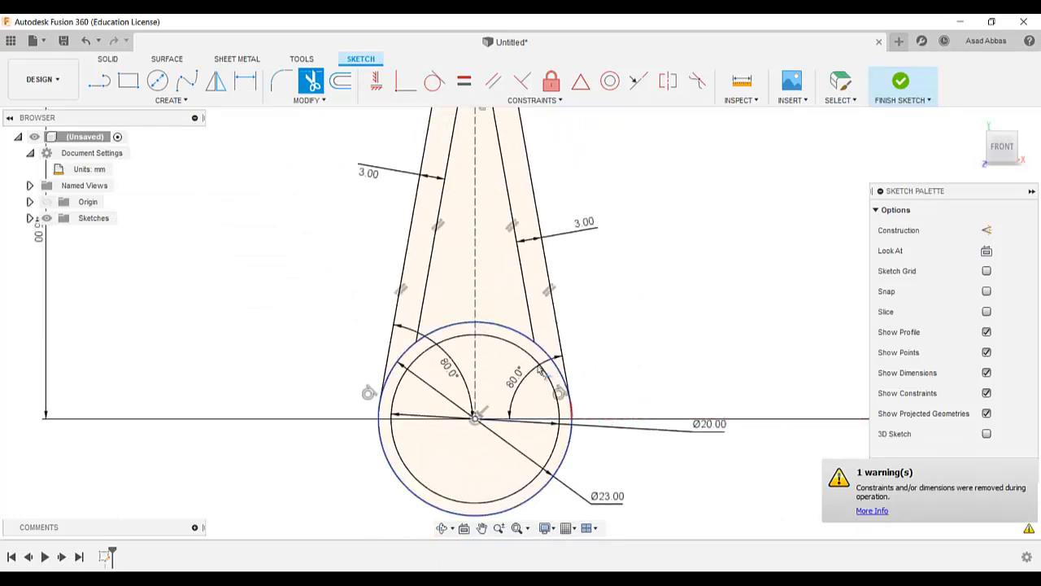
click(585, 344)
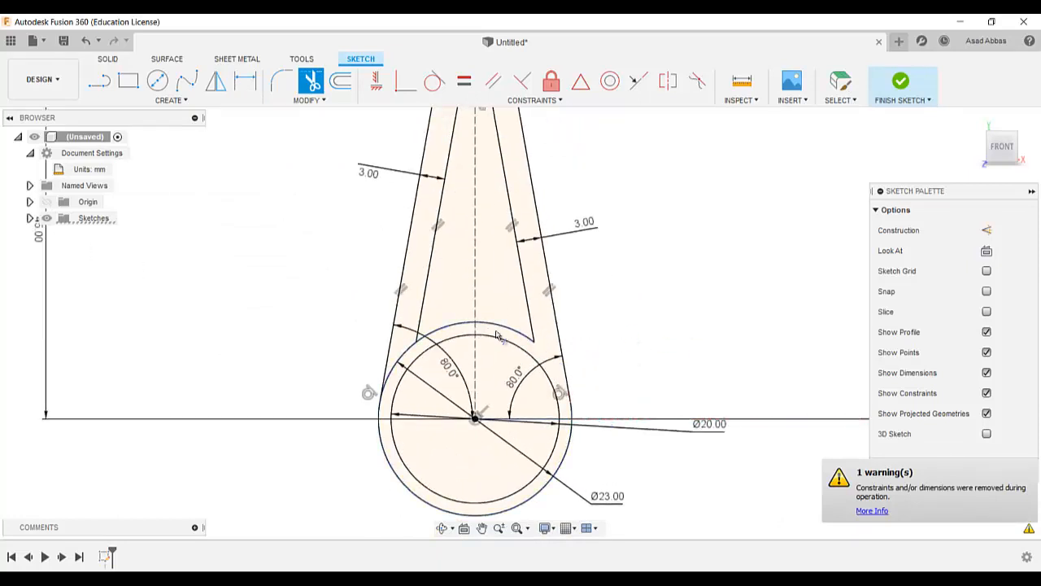
click(400, 360)
Step: Check the reference drawing, then constrain the short line joining the inner slanted lines collinear with the rectangle's lower edge
scroll(245, 392, down, 3)
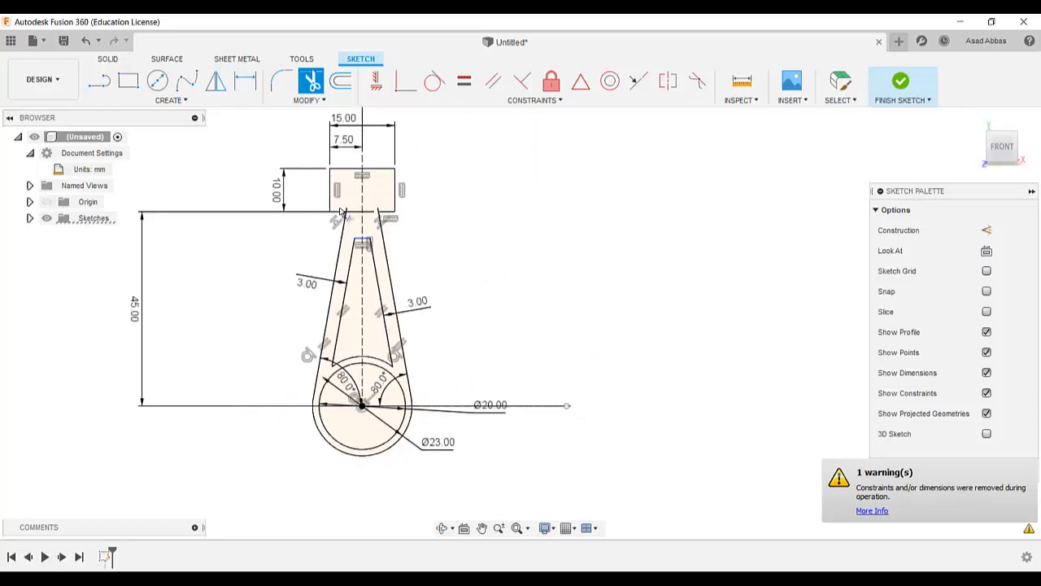
scroll(342, 210, up, 5)
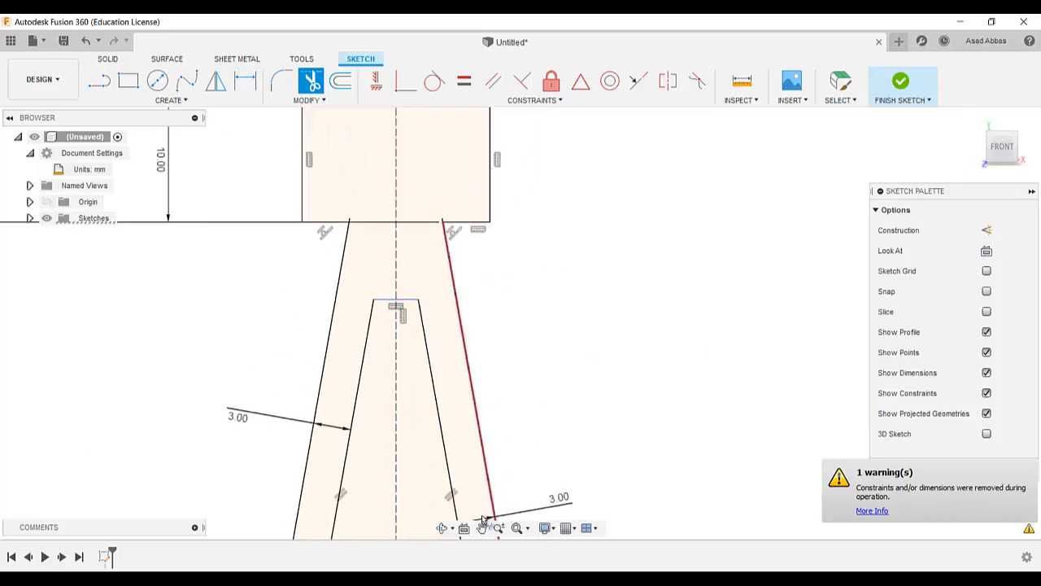
key(alt+Tab)
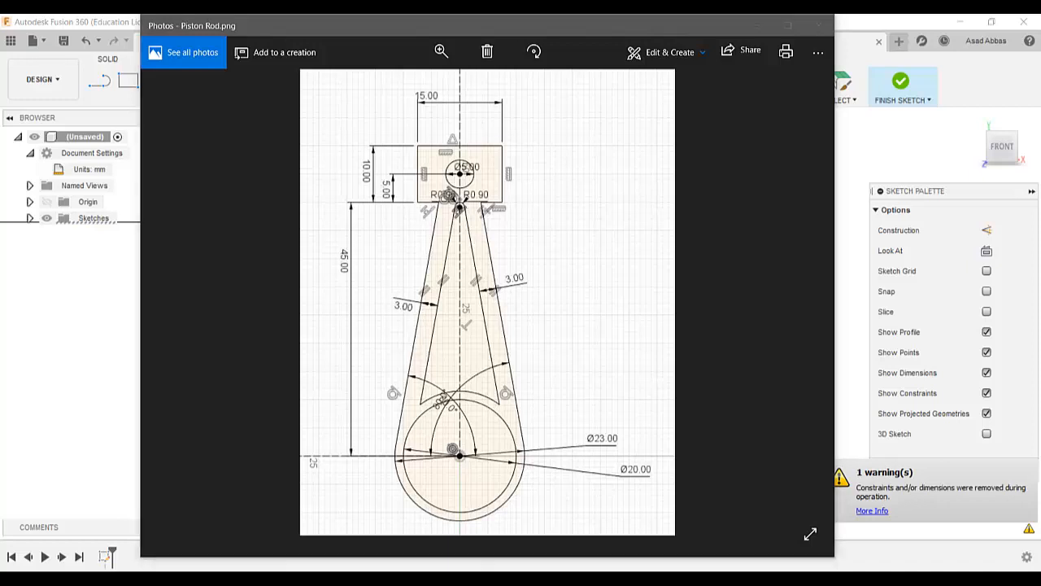
key(alt+Tab)
scroll(525, 236, up, 2)
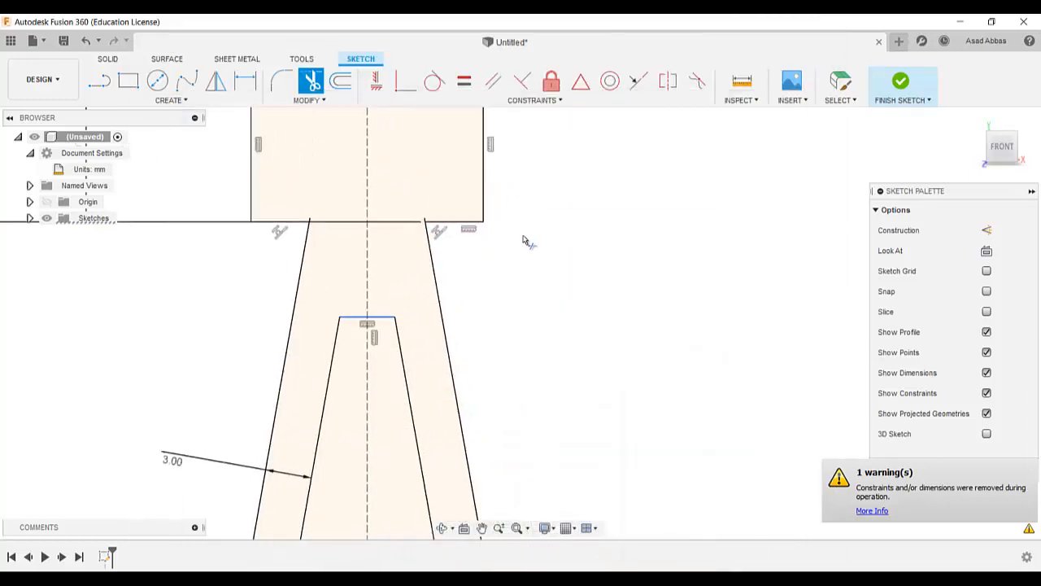
click(637, 83)
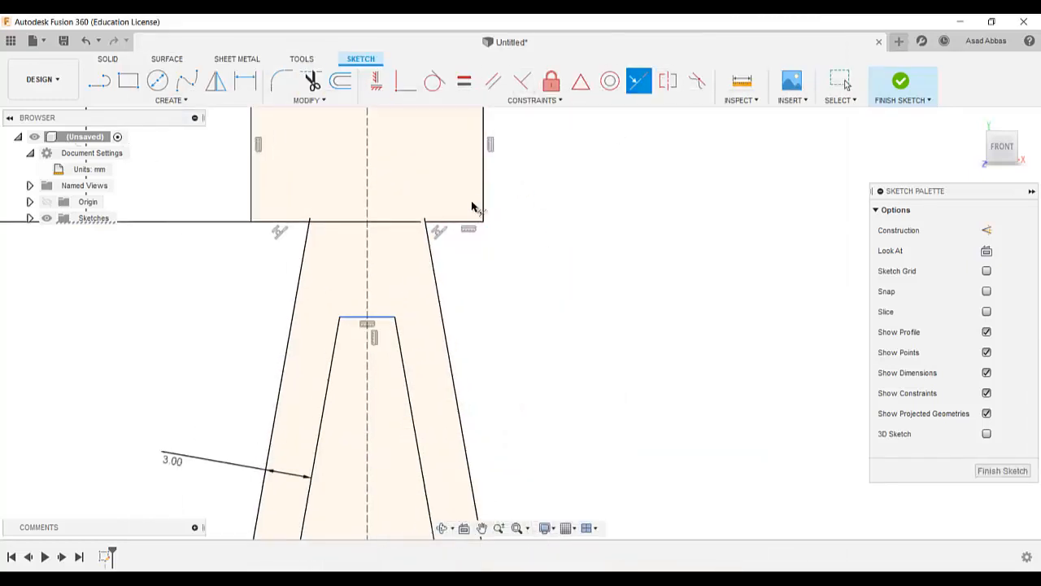
click(461, 225)
click(378, 319)
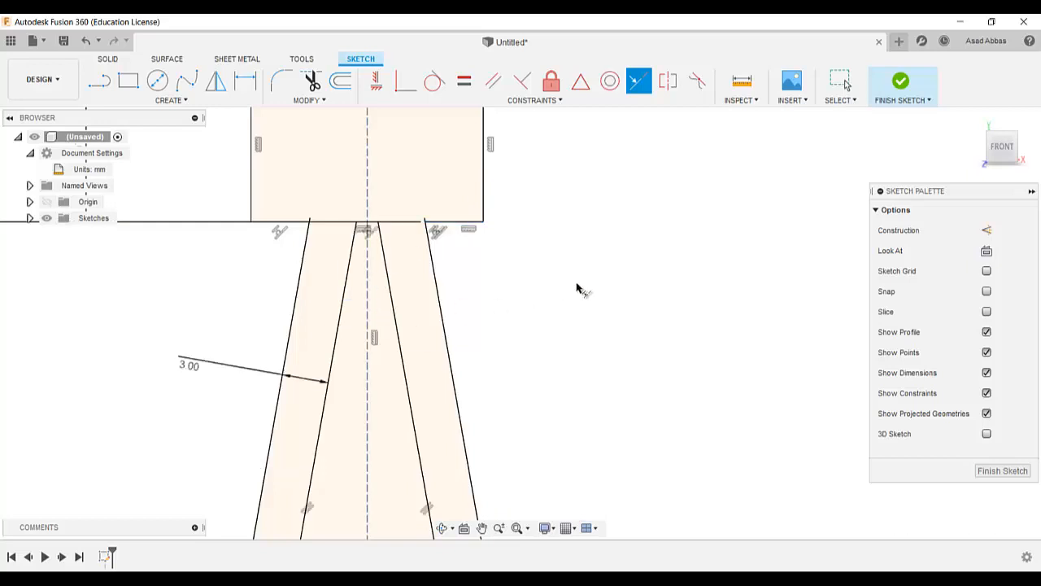
Step: Fillet the corner between the right inner slanted line and its short horizontal top line with a 0.9 mm radius
scroll(361, 208, up, 5)
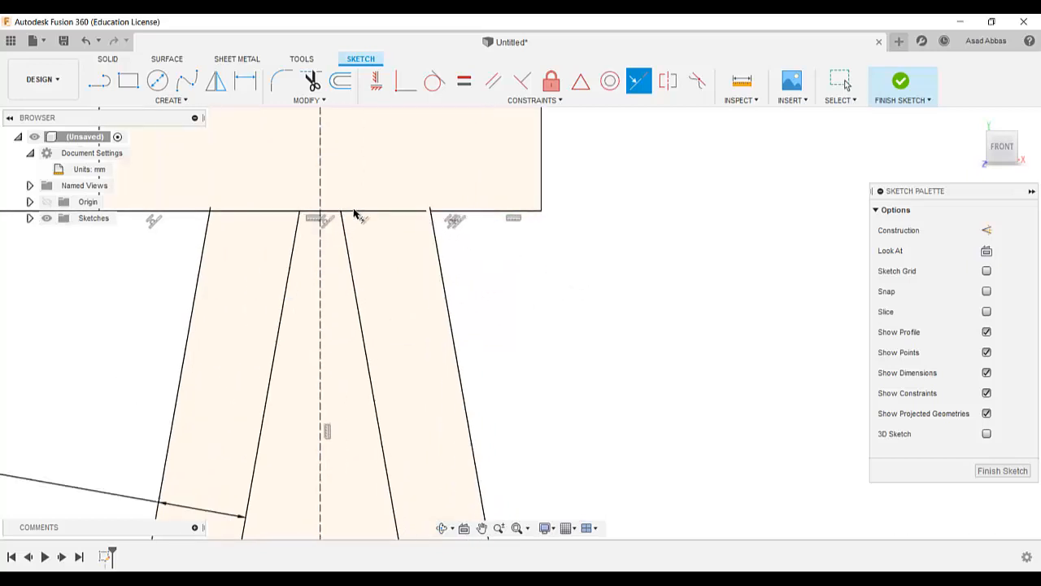
click(201, 101)
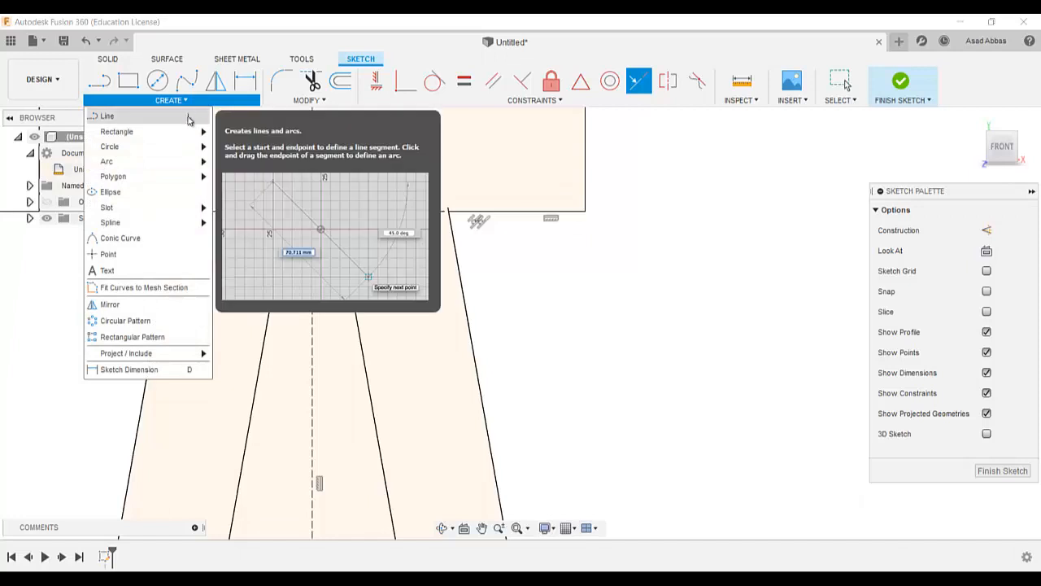
click(201, 101)
click(201, 102)
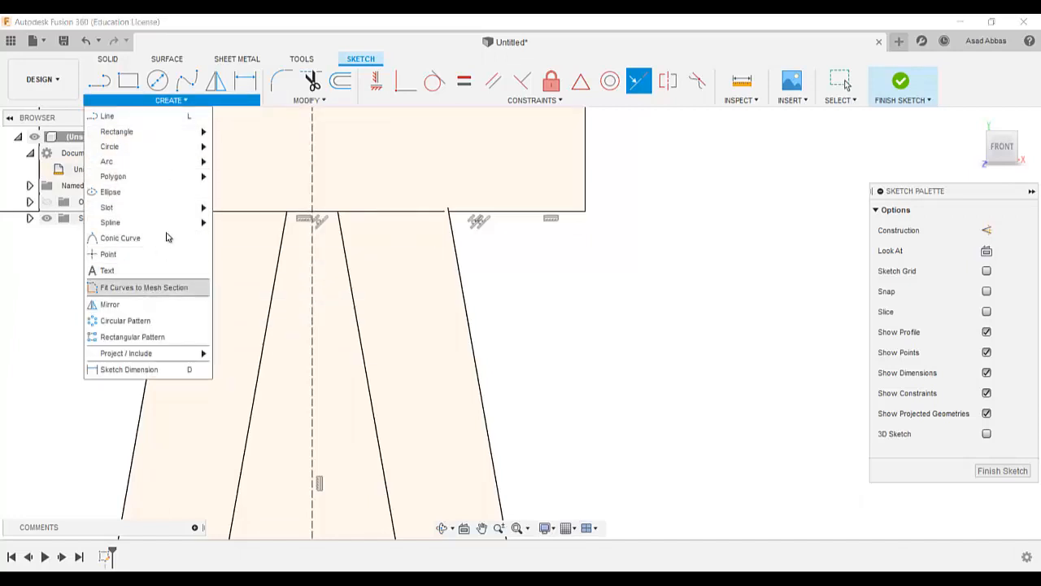
click(313, 101)
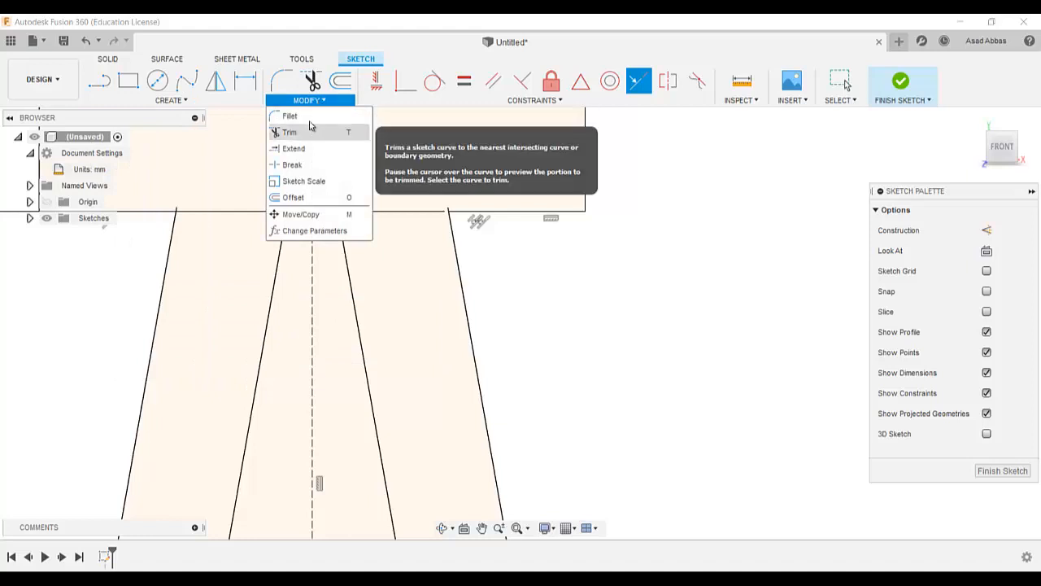
click(326, 115)
scroll(358, 225, up, 2)
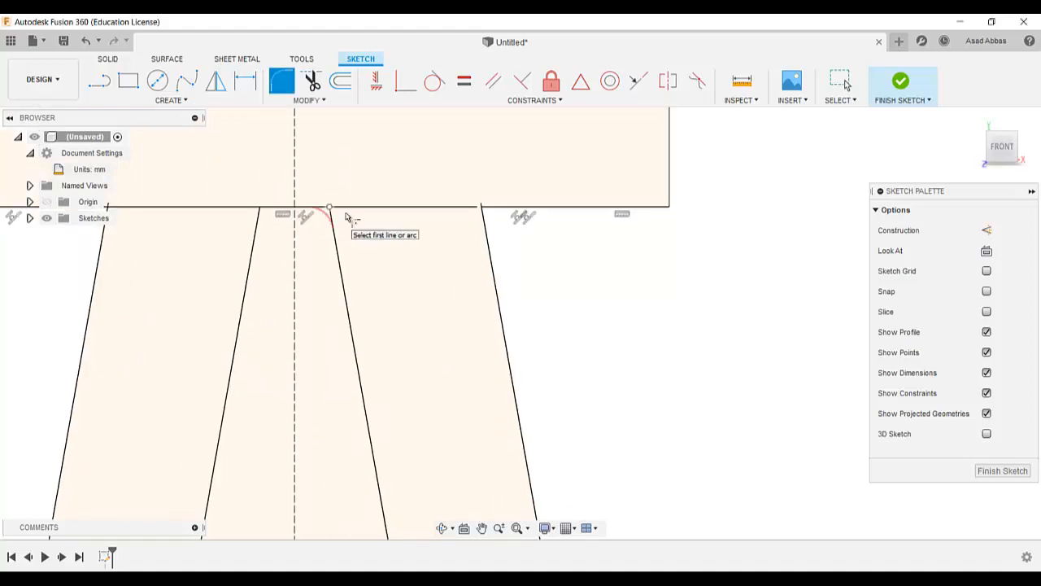
click(332, 209)
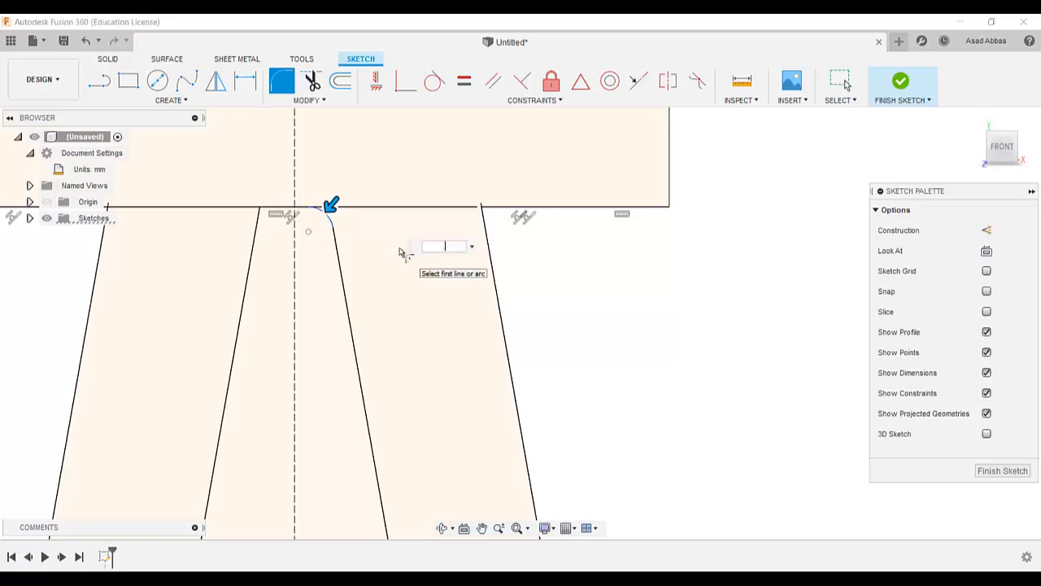
text(0.9)
key(Return)
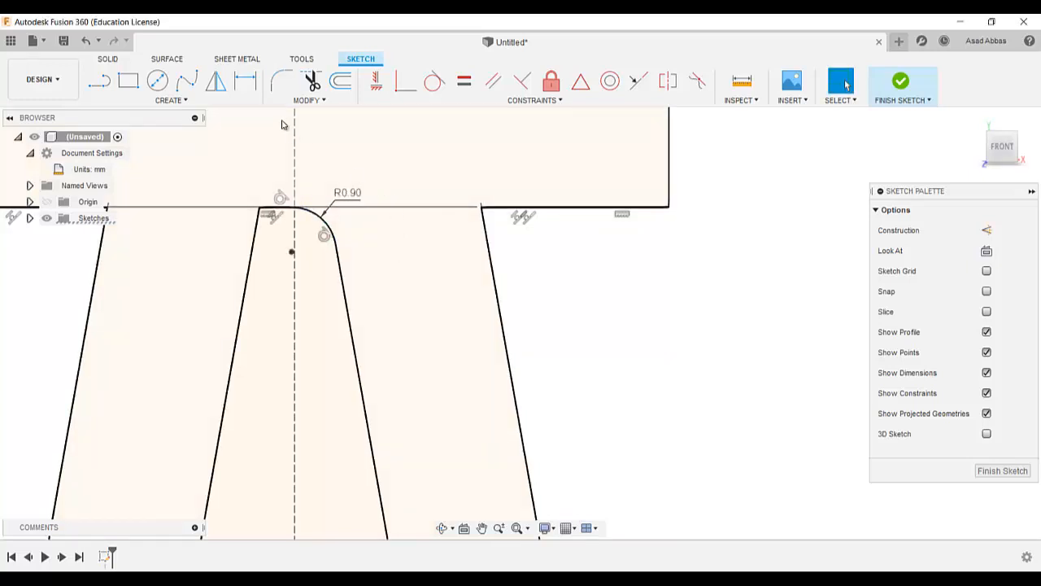
Step: Fillet the corner between the left inner slanted line and its short horizontal top line with a 0.9 mm radius
click(184, 100)
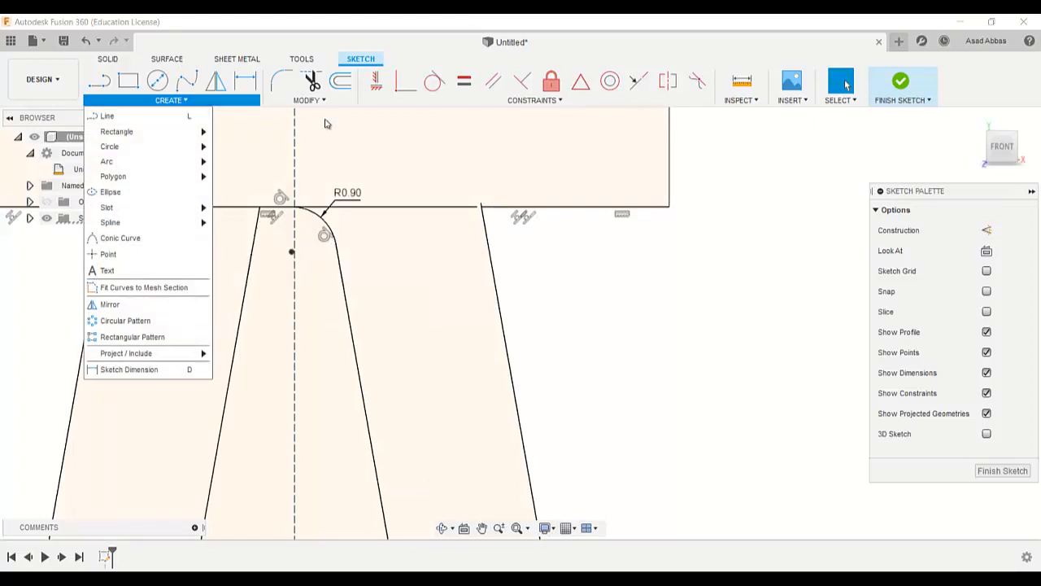
click(310, 100)
click(289, 116)
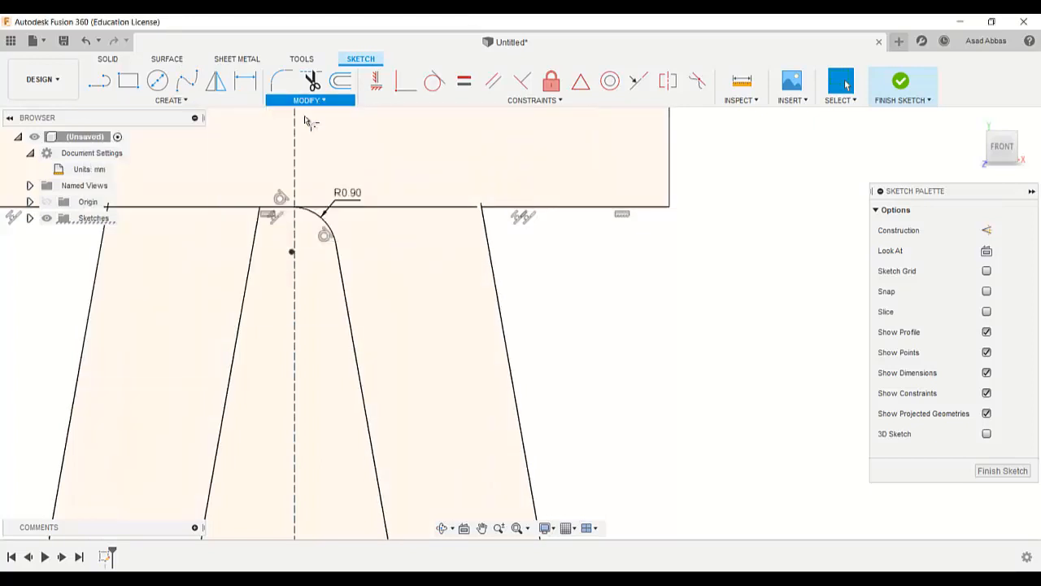
click(260, 208)
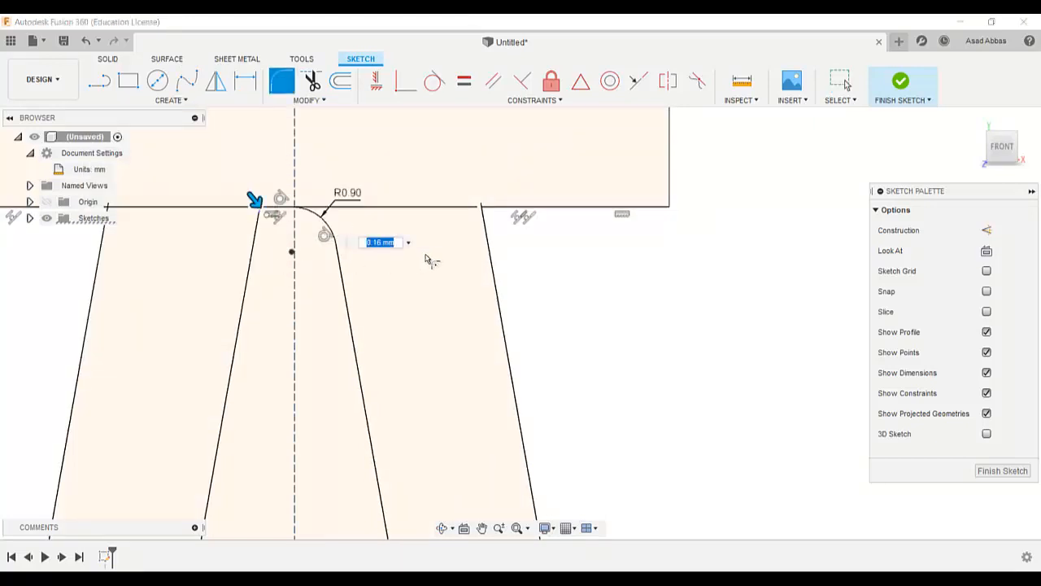
text(0.9)
key(Return)
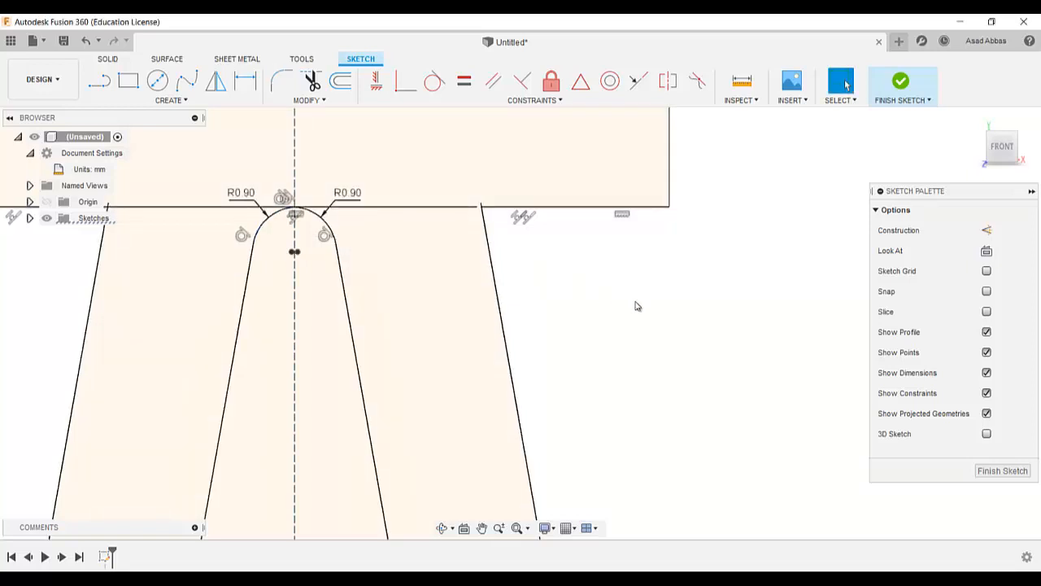
Step: Compare the whole rod sketch and its dimensions with the reference drawing for missing features
scroll(629, 299, down, 4)
scroll(628, 301, down, 5)
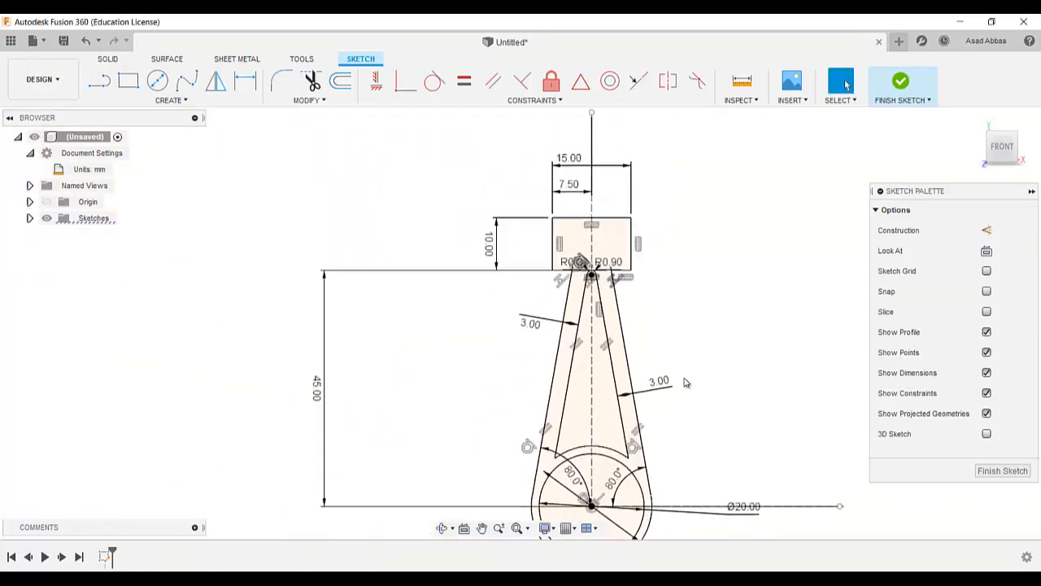
scroll(660, 470, up, 3)
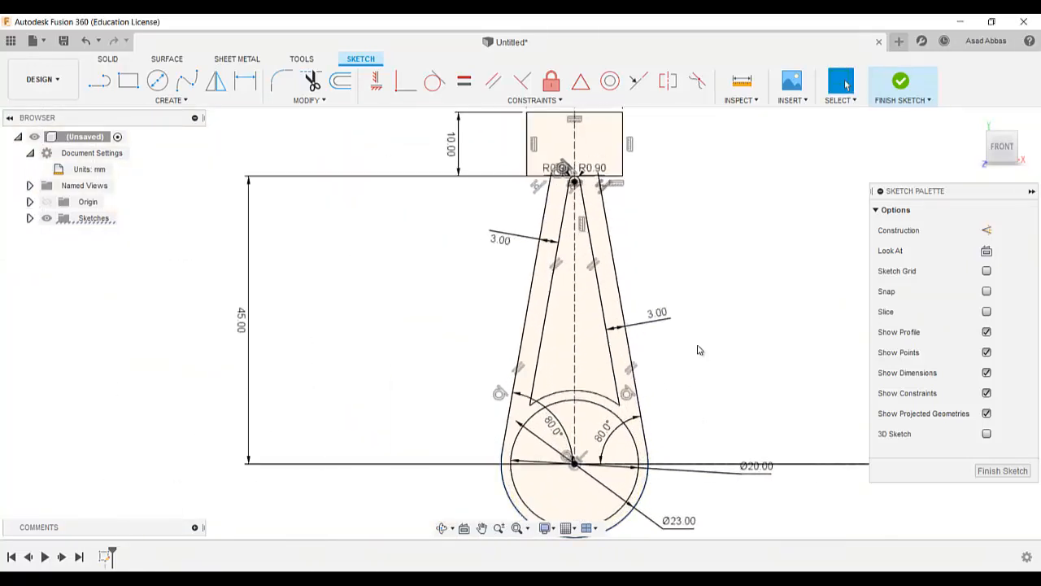
scroll(705, 222, up, 2)
scroll(675, 188, down, 2)
click(521, 579)
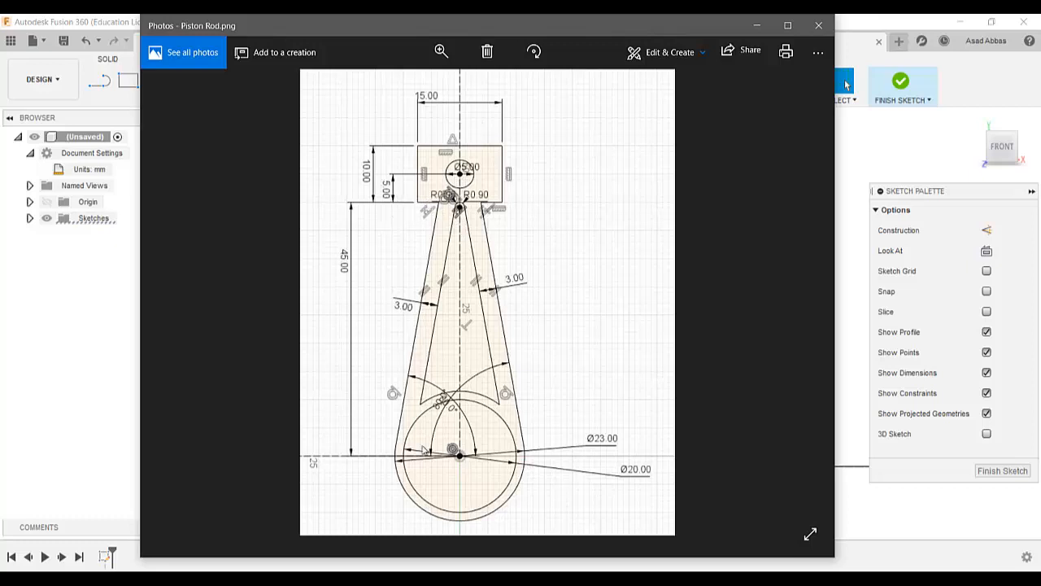
click(553, 579)
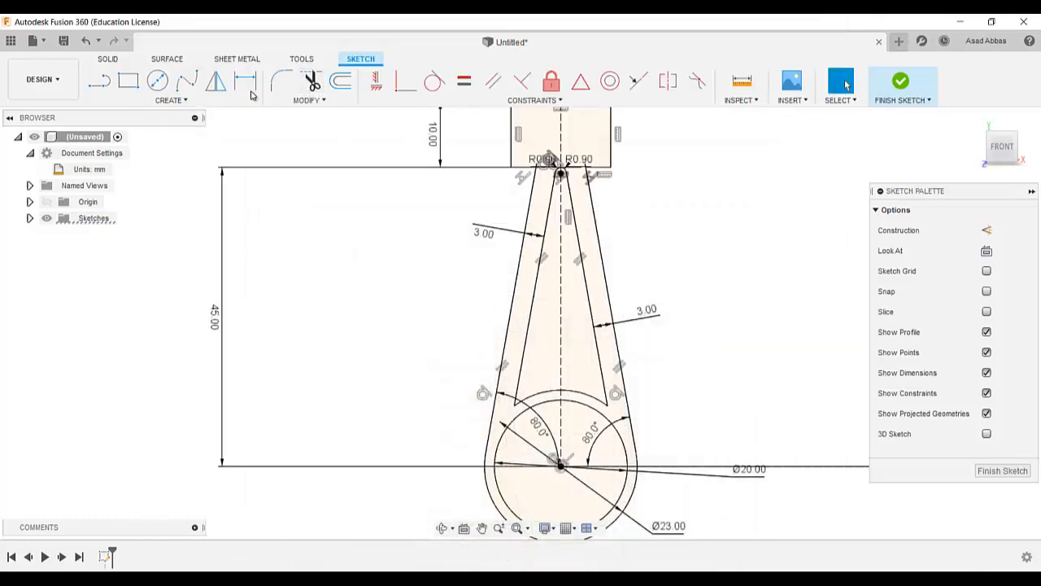
Step: Draw a circle centred on the vertical centerline inside the upper rectangle and dimension its diameter to 5 mm
click(158, 79)
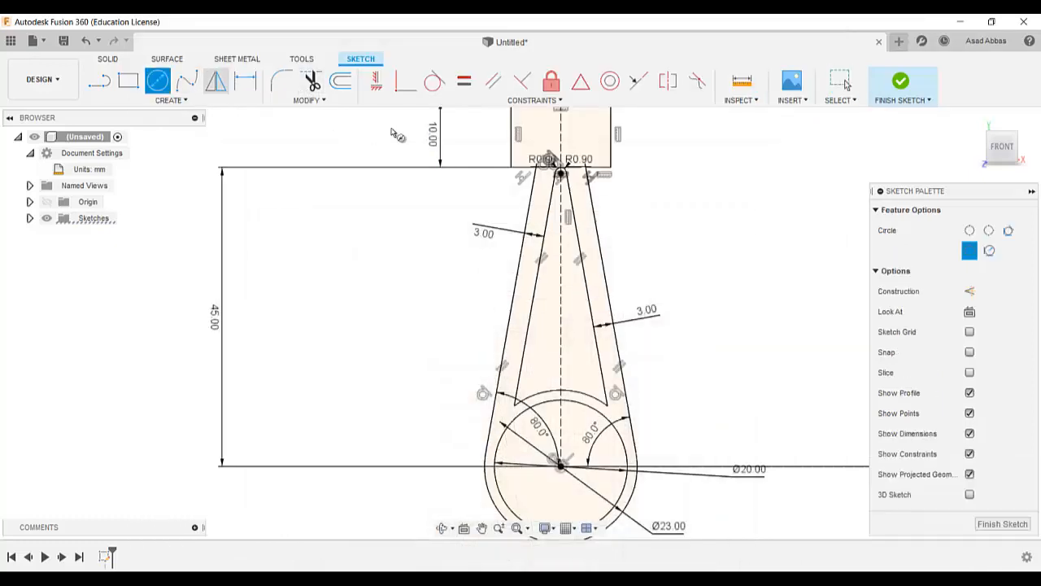
click(561, 127)
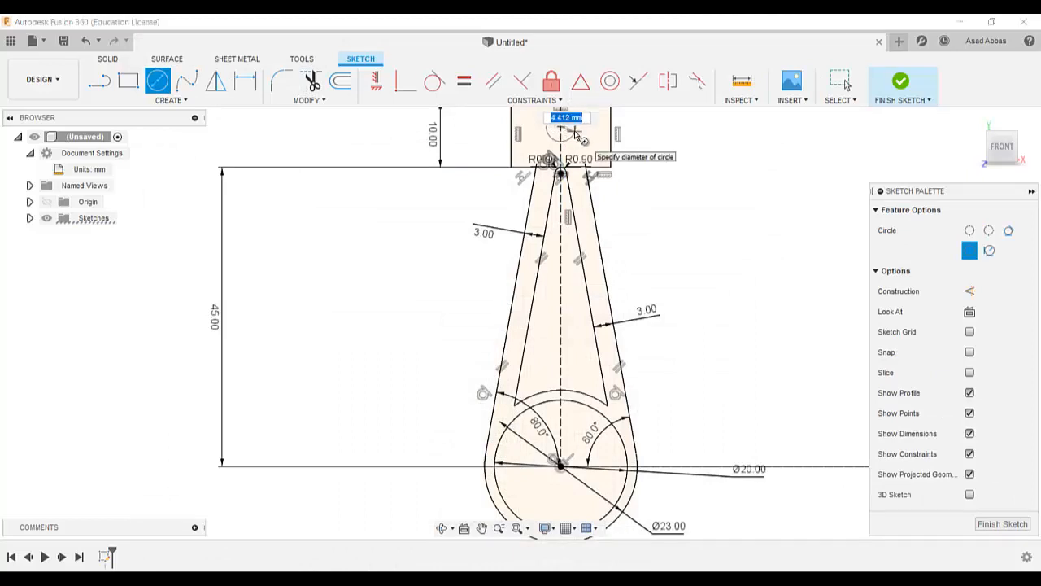
click(571, 137)
click(244, 82)
click(573, 122)
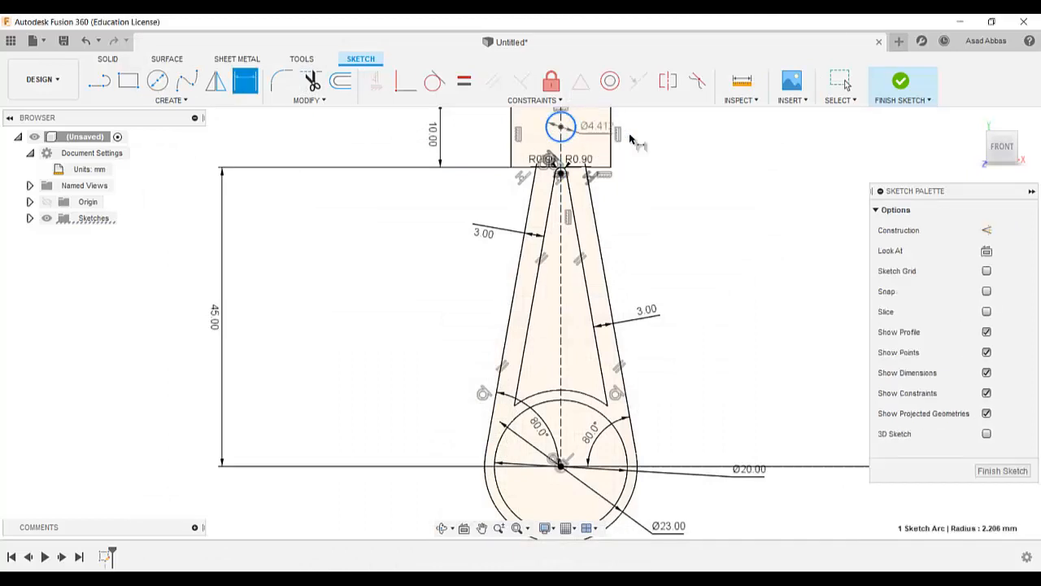
click(659, 137)
text(5)
key(Return)
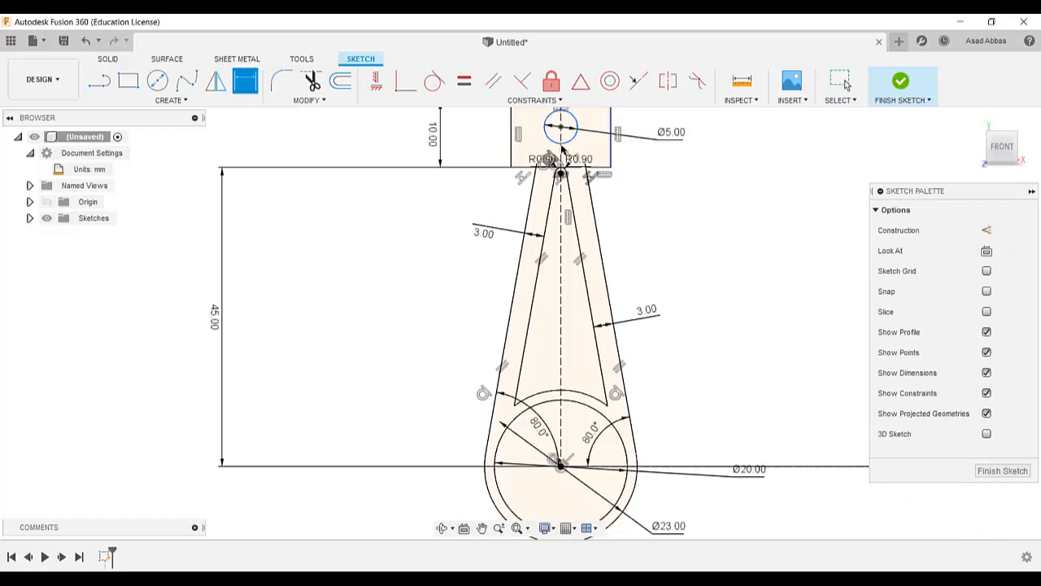
Step: Dimension the small circle's center 5 mm above the upper rectangle's lower edge
click(521, 169)
click(480, 153)
text(5)
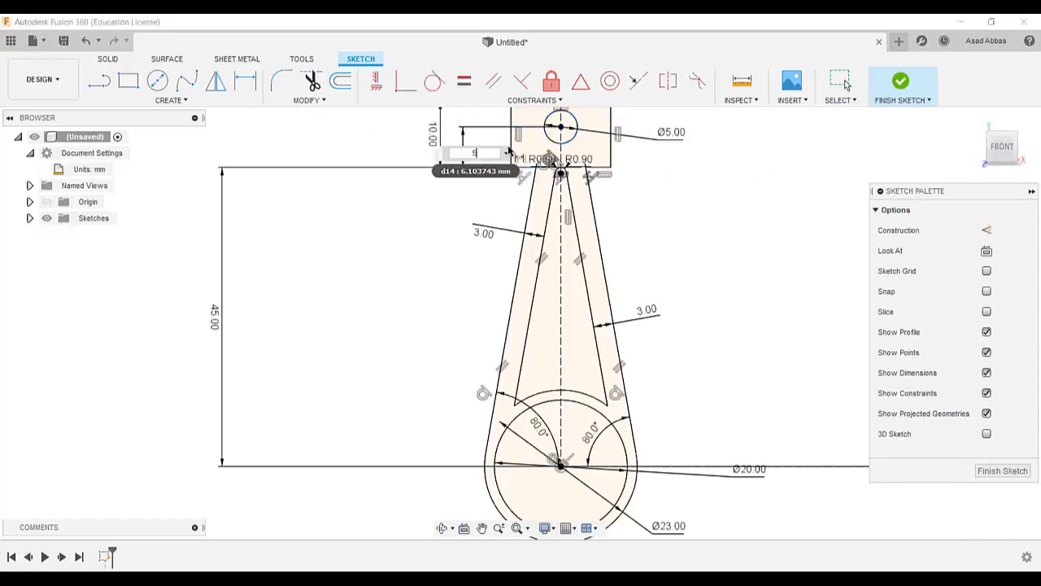
key(Return)
Step: Review the complete rod sketch from the pin hole to the large ring, checking its outline and dimensions
scroll(713, 314, down, 2)
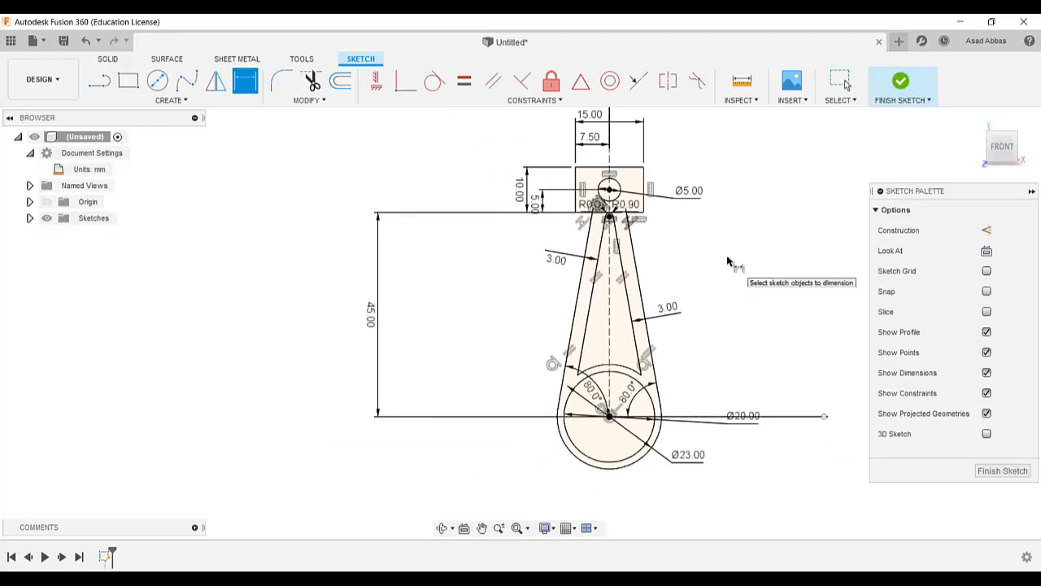
scroll(746, 165, up, 2)
scroll(732, 337, down, 2)
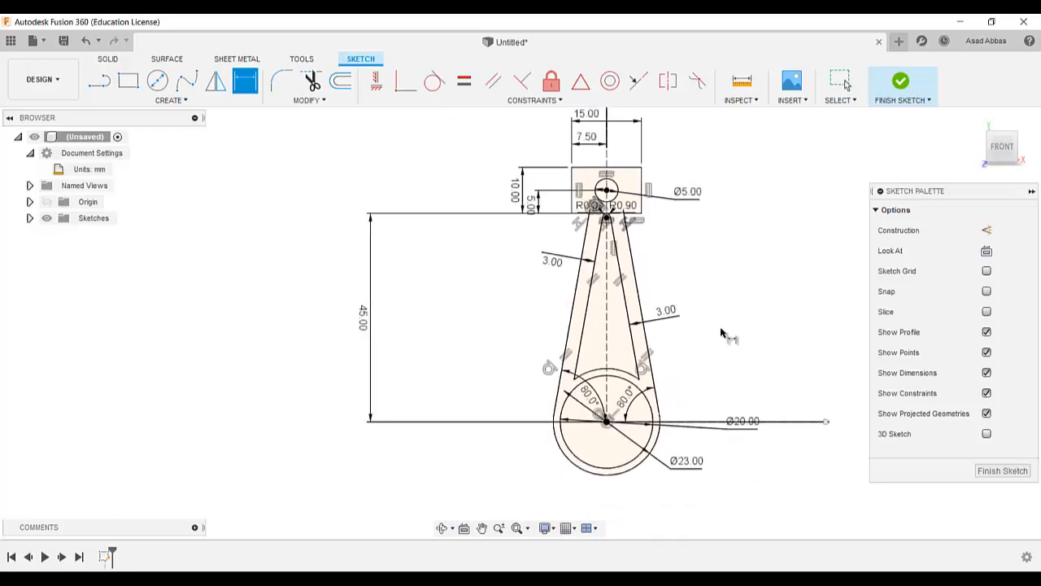
scroll(727, 274, up, 4)
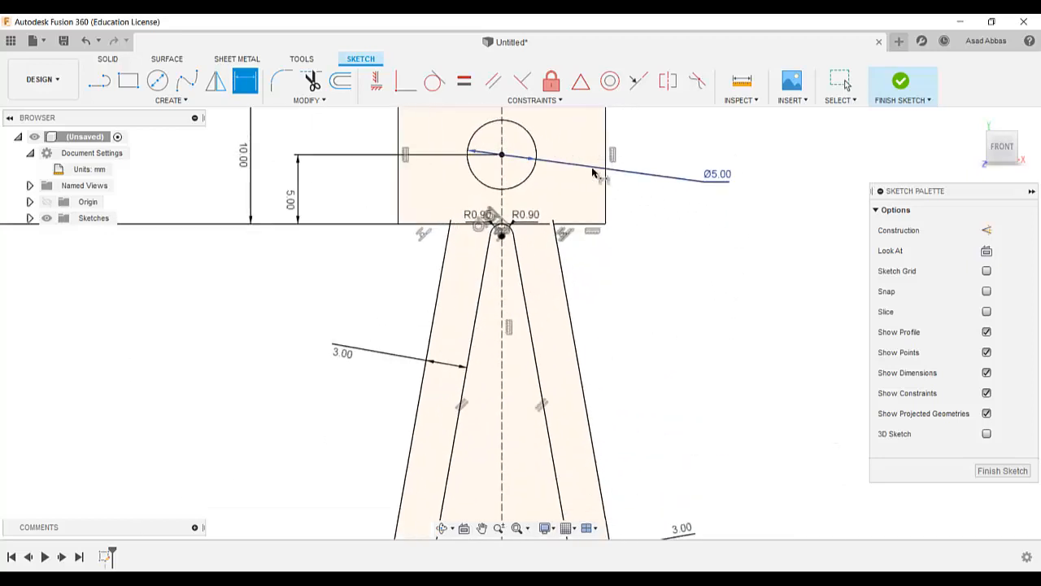
scroll(598, 171, down, 3)
scroll(681, 400, up, 3)
scroll(611, 208, down, 1)
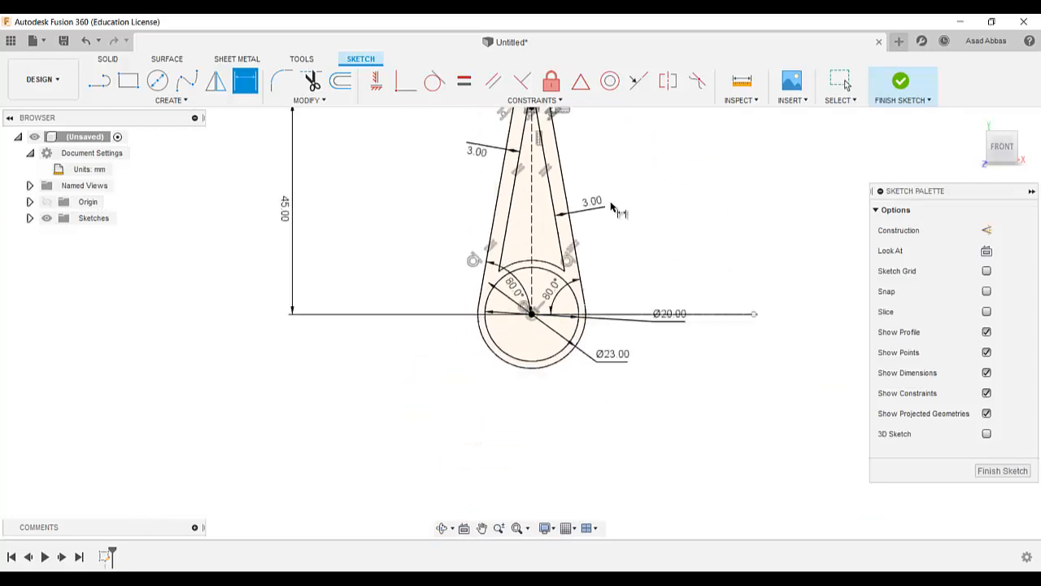
scroll(610, 160, down, 3)
scroll(613, 109, up, 3)
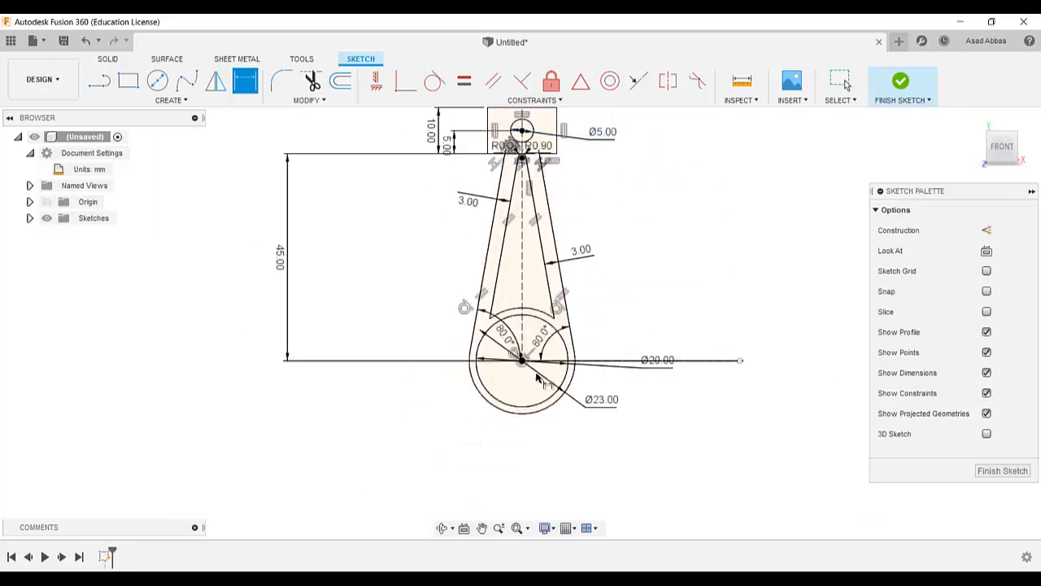
click(525, 529)
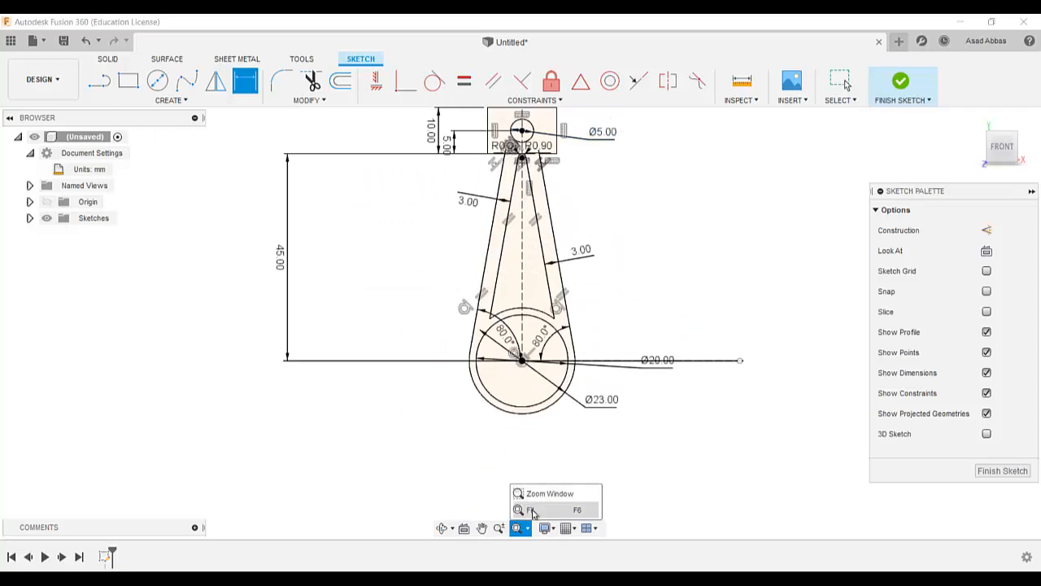
click(534, 511)
Step: Finish the sketch and extrude the rod profile 5 mm to one side as a new body, leaving all three openings empty
click(1002, 471)
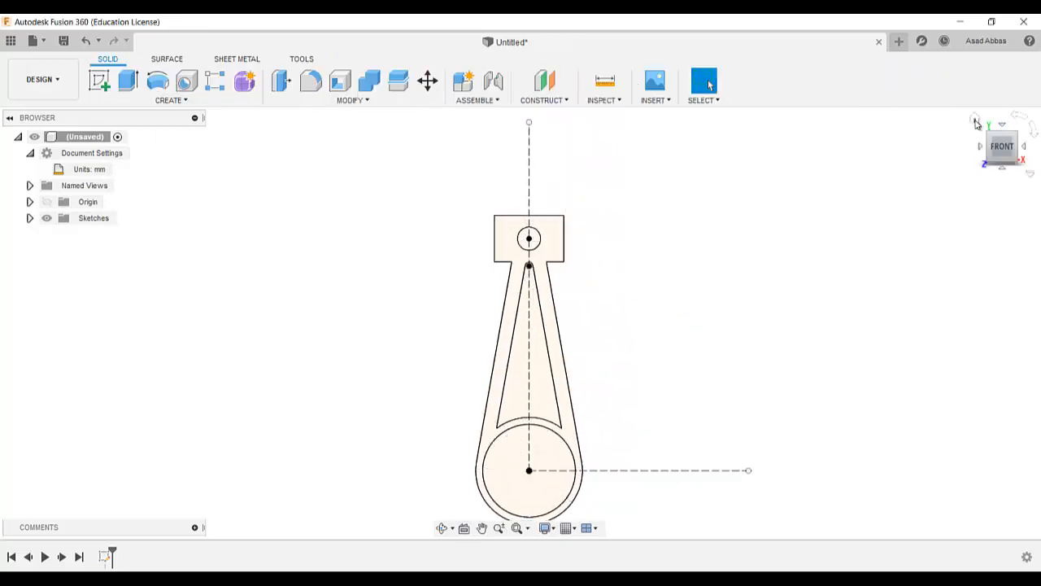
click(976, 123)
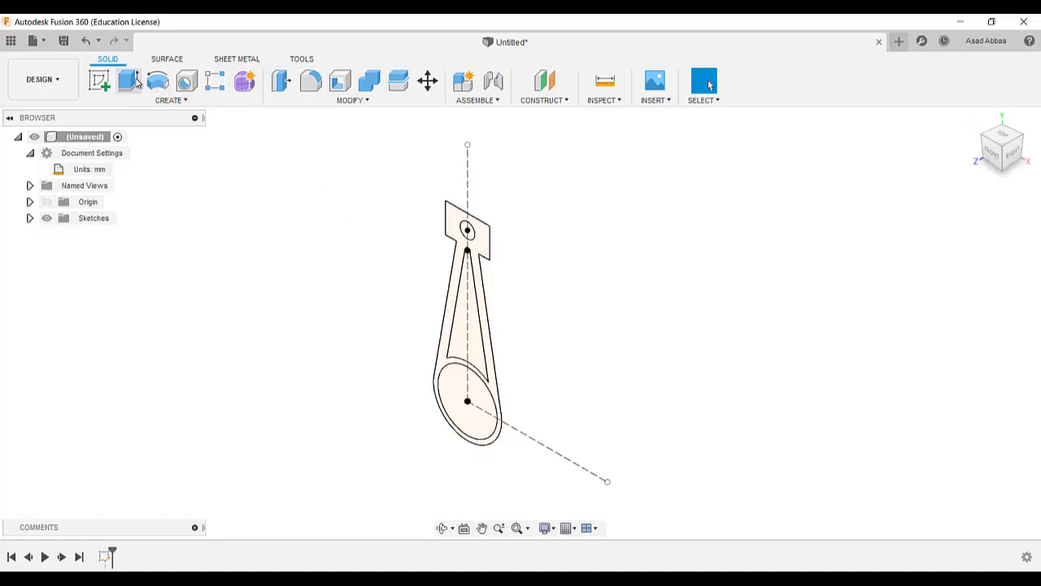
click(128, 80)
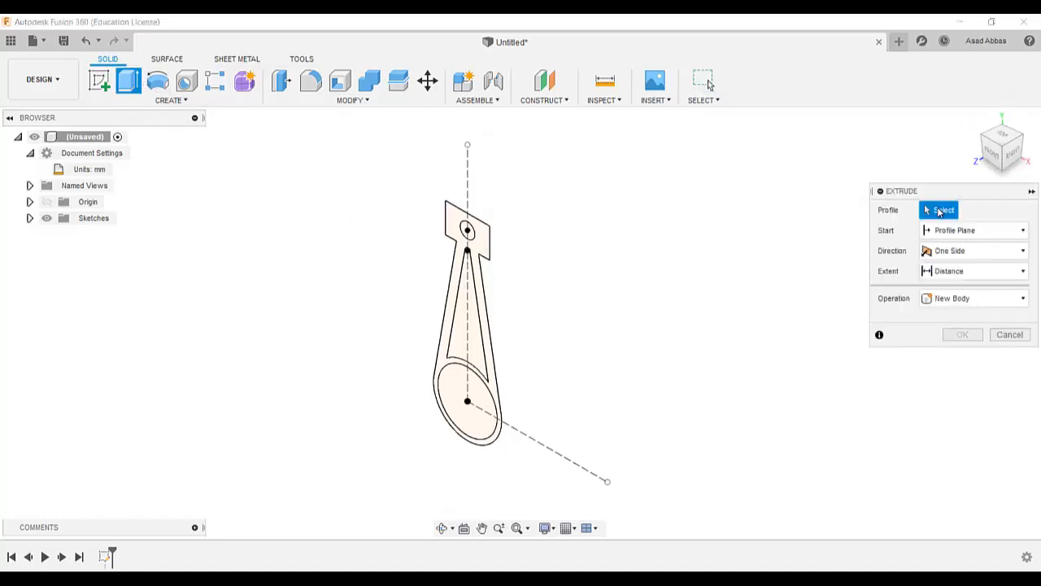
click(495, 391)
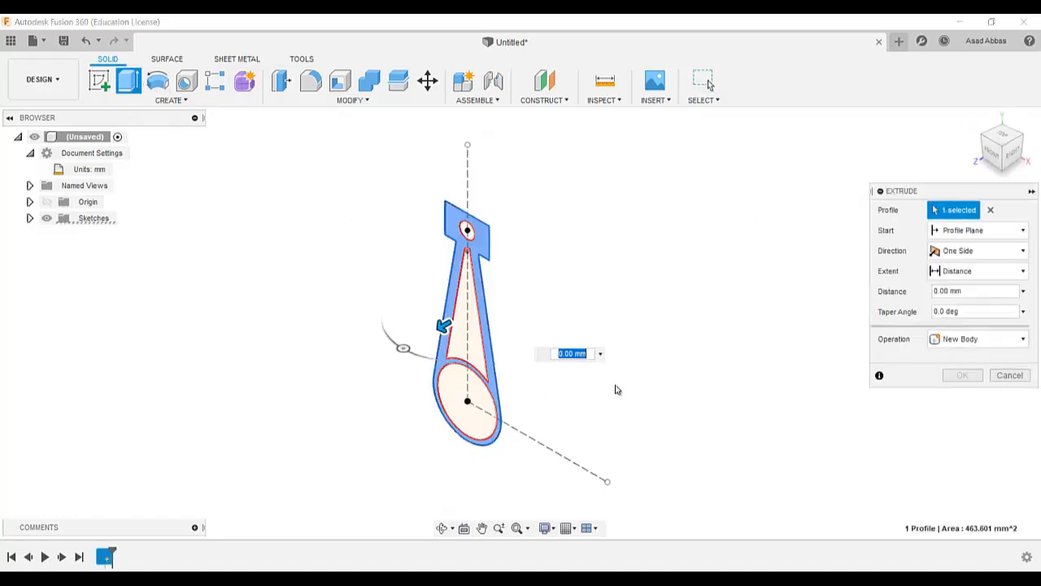
drag(414, 342, 369, 367)
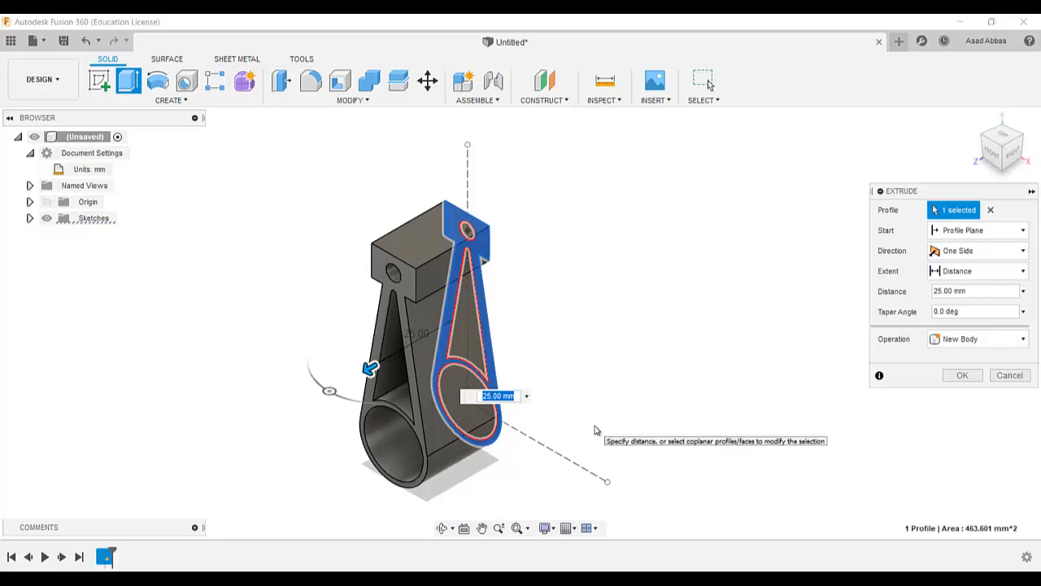
text(5)
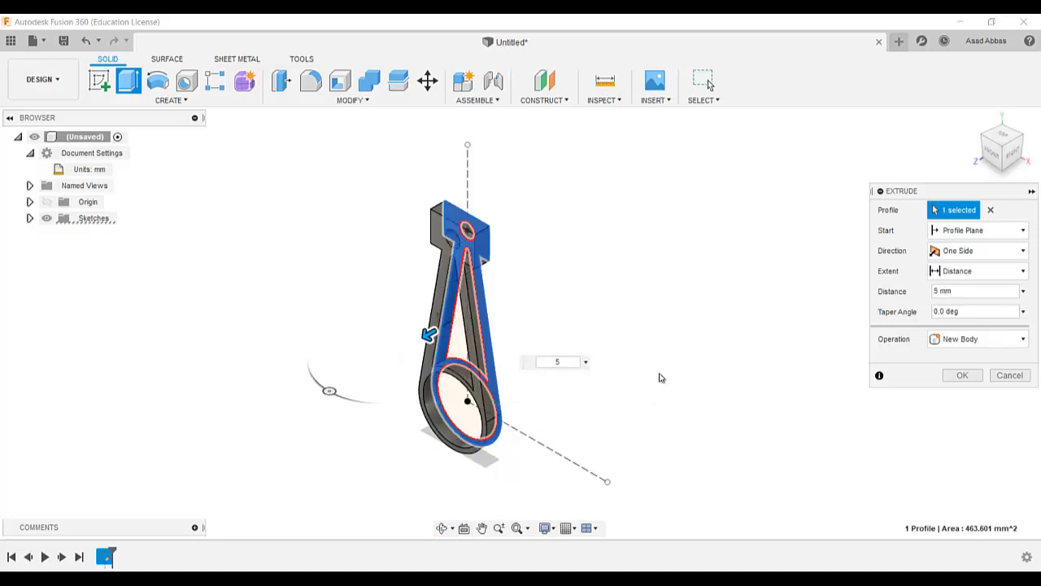
click(961, 377)
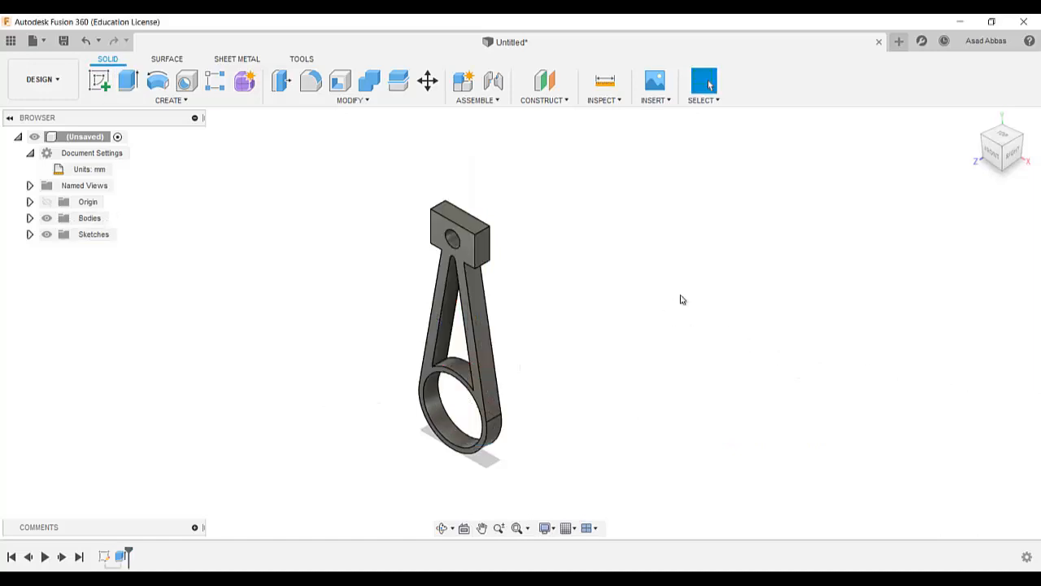
shift+middle_drag(562, 318, 507, 453)
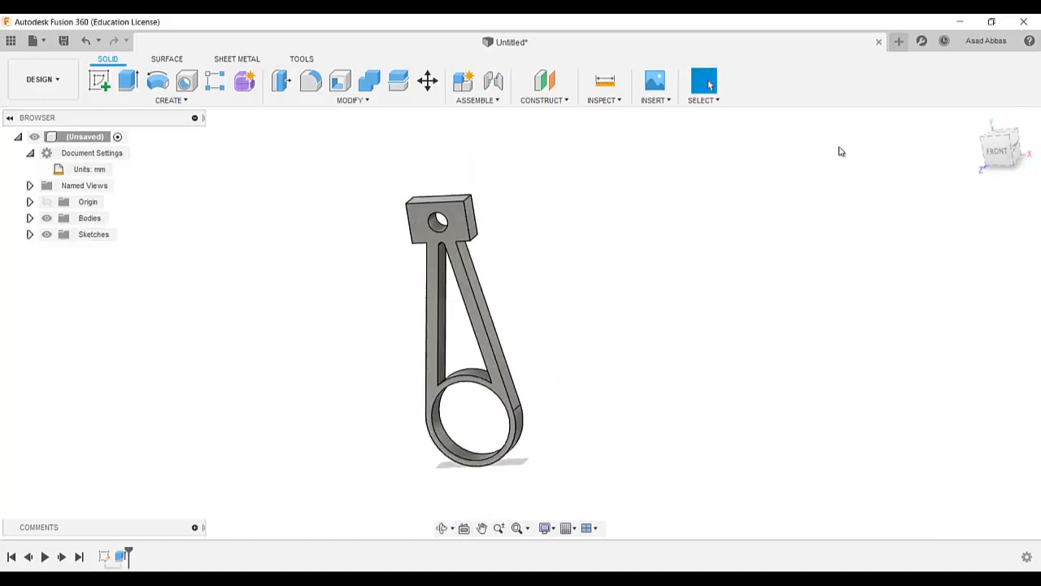
click(982, 124)
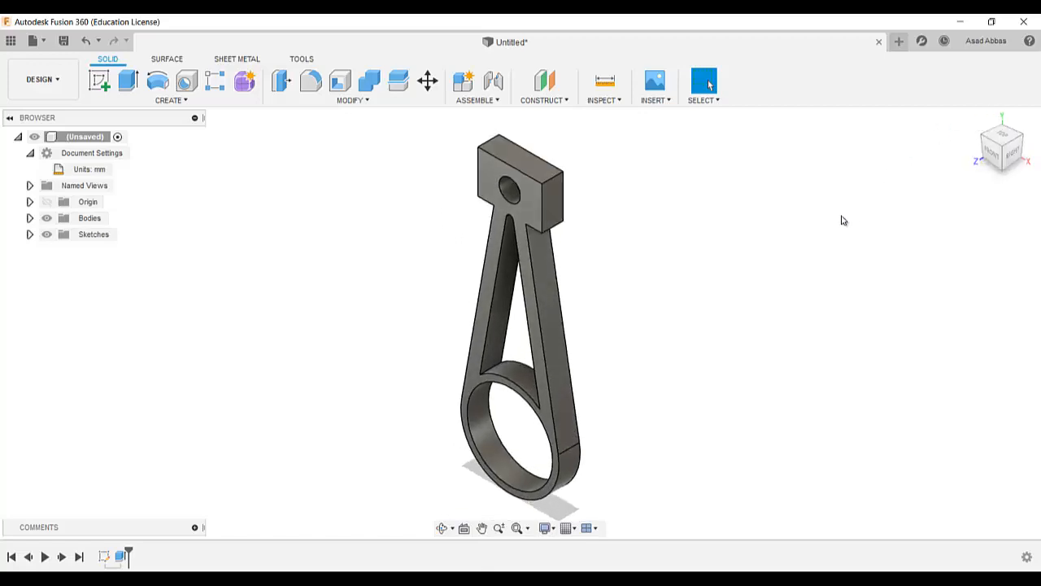